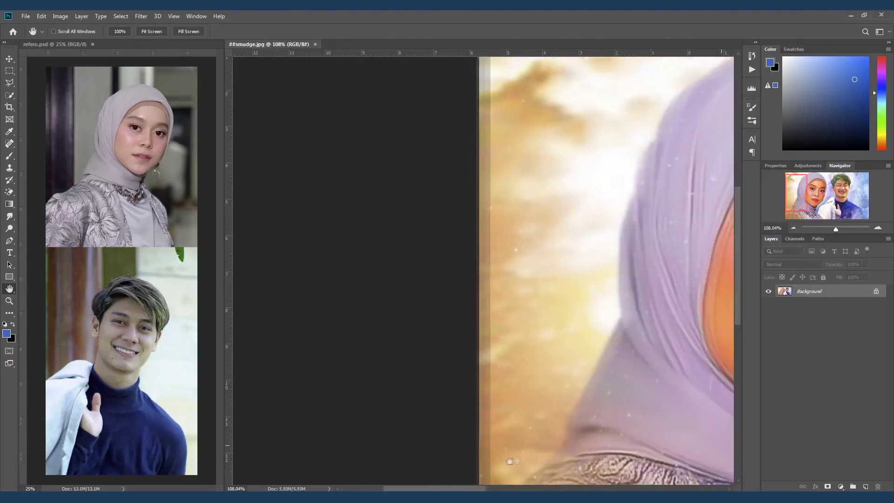
# - Scroll the woman's photo to bring her hijab, chin and neck into view for tracing
pyautogui.hscroll(10, 510, 461)
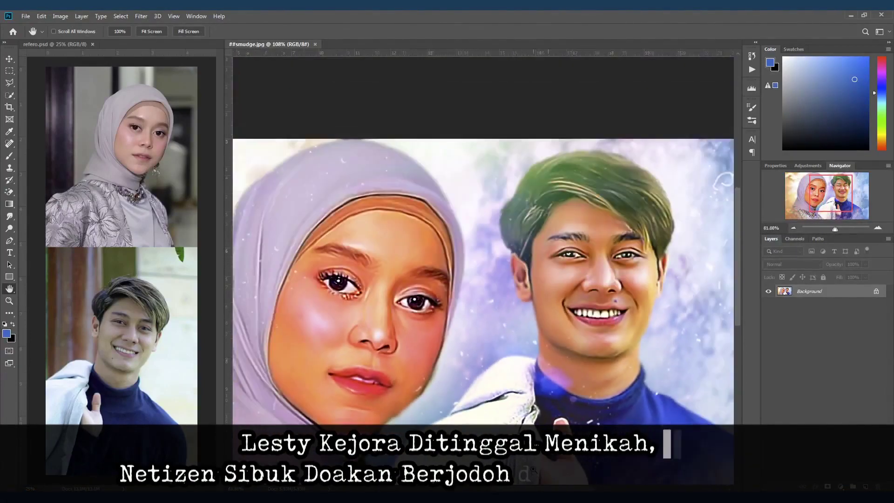
pyautogui.scroll(-3, 547, 375)
pyautogui.scroll(-2, 547, 375)
pyautogui.scroll(-1, 546, 375)
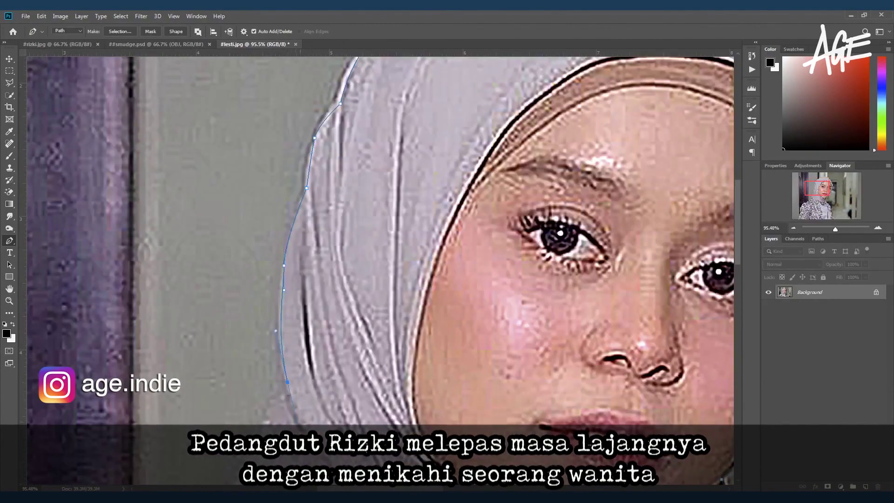
# - Trace the man's hair outline with Pen anchors down past his ear toward the jaw
pyautogui.scroll(-15, 605, 398)
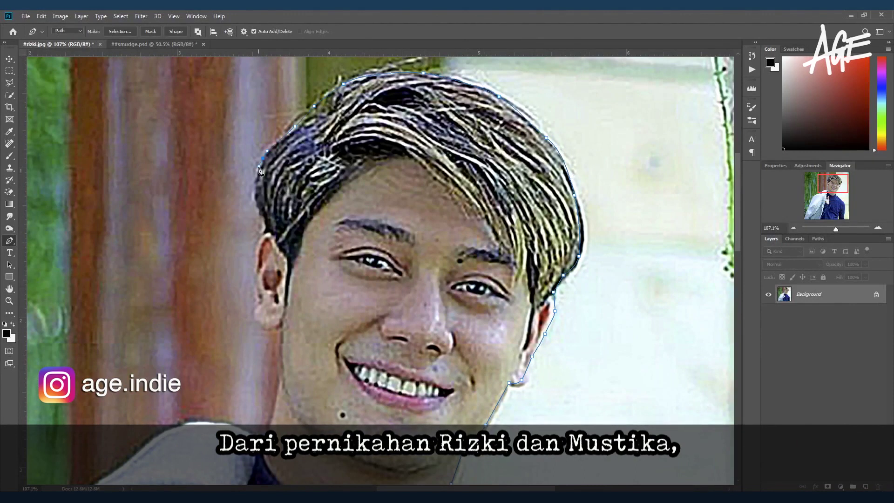
pyautogui.click(261, 213)
pyautogui.click(264, 230)
pyautogui.click(258, 250)
pyautogui.click(257, 292)
pyautogui.click(255, 308)
pyautogui.click(258, 319)
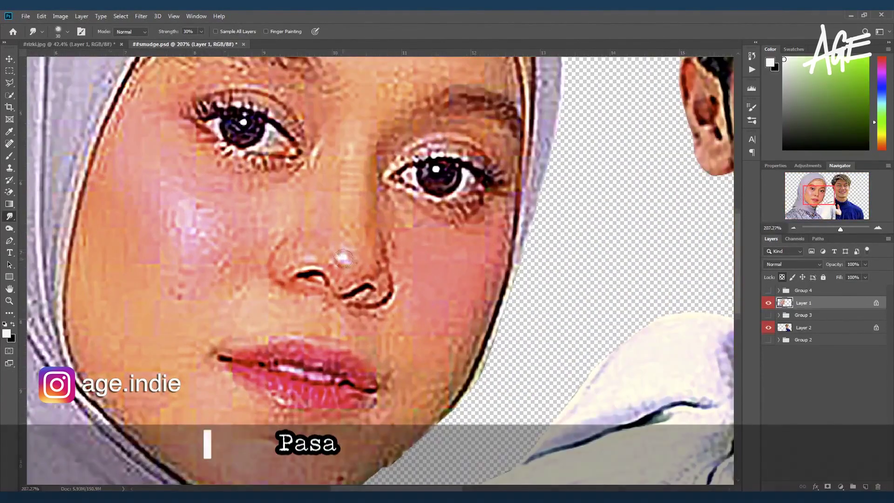
# - Smudge the skin around the nostril and the right-side cheek with a 25–30 brush
pyautogui.press(']')
pyautogui.moveTo(346, 285); pyautogui.dragTo(388, 286)
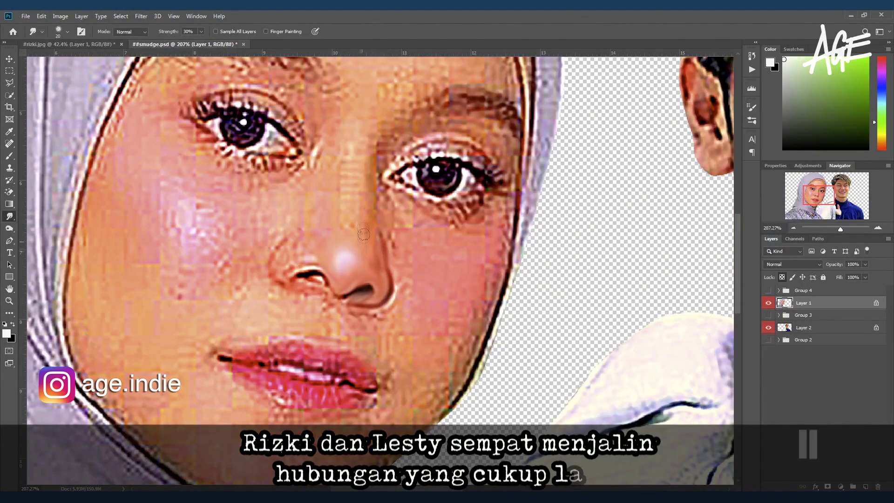
pyautogui.press(']')
pyautogui.press(']')
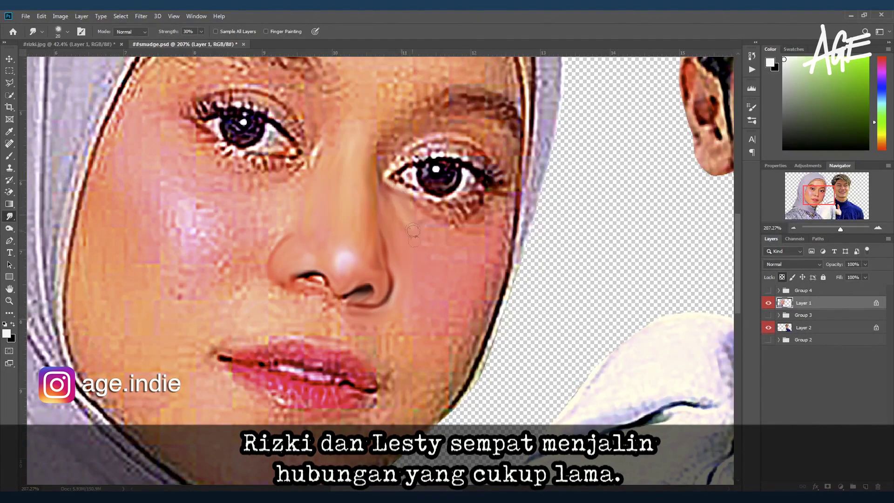
pyautogui.press(']')
pyautogui.moveTo(404, 216); pyautogui.dragTo(490, 269)
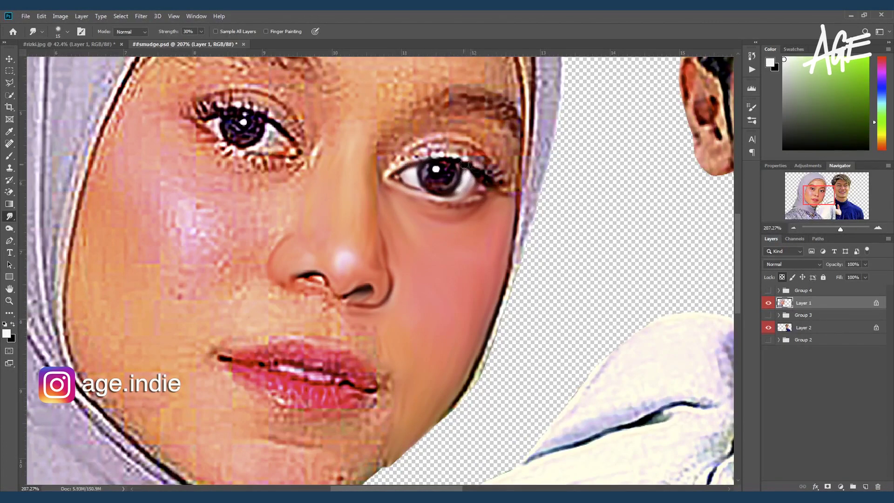
# - Smooth the right upper eyelid, then the eyebrow and hairline with a 15 brush
pyautogui.moveTo(454, 158); pyautogui.dragTo(408, 160)
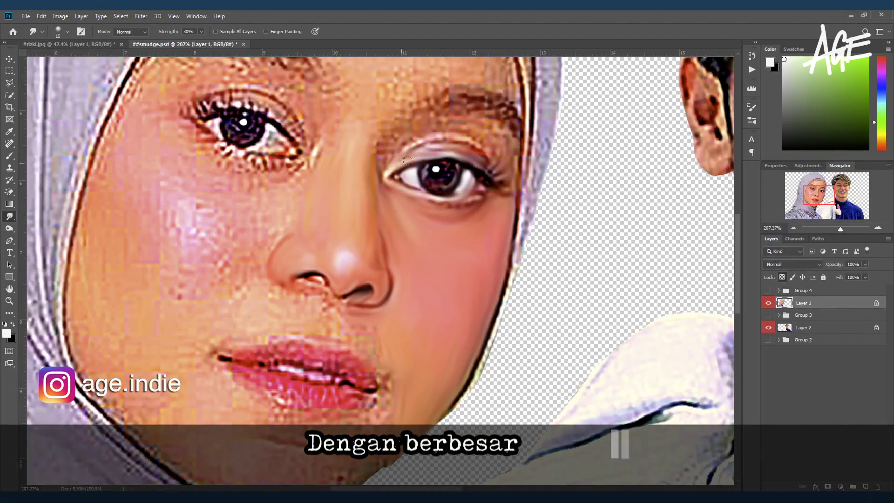
pyautogui.press(']')
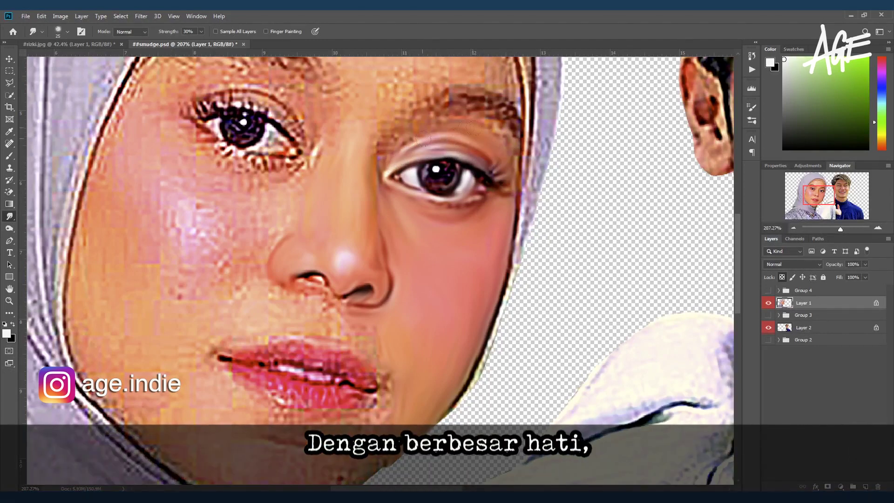
pyautogui.press('[')
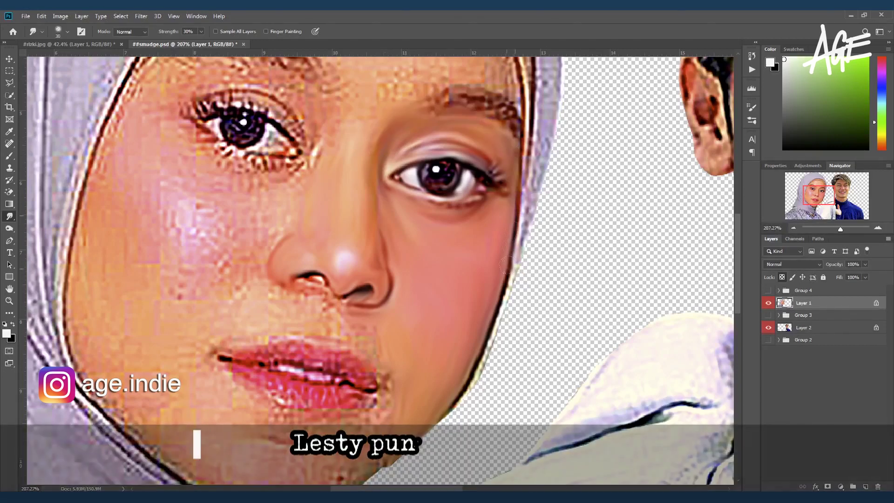
pyautogui.press('[')
pyautogui.press('[')
pyautogui.press('[')
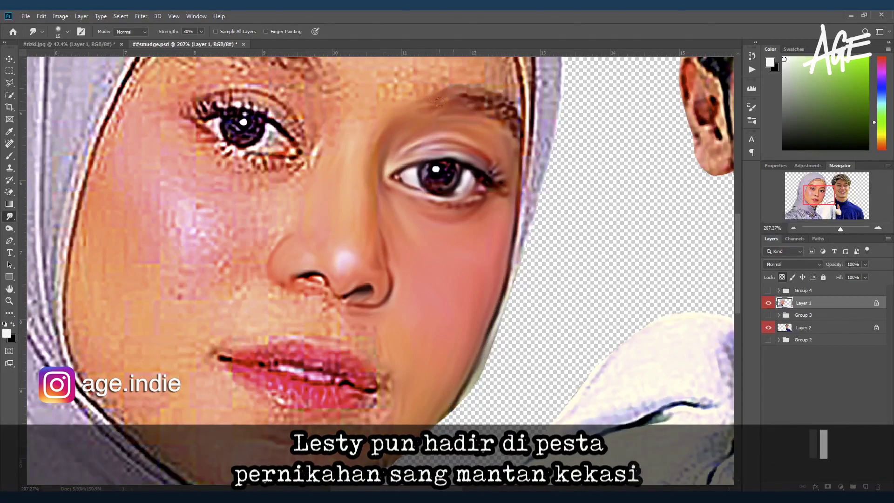
pyautogui.moveTo(484, 93); pyautogui.dragTo(514, 137)
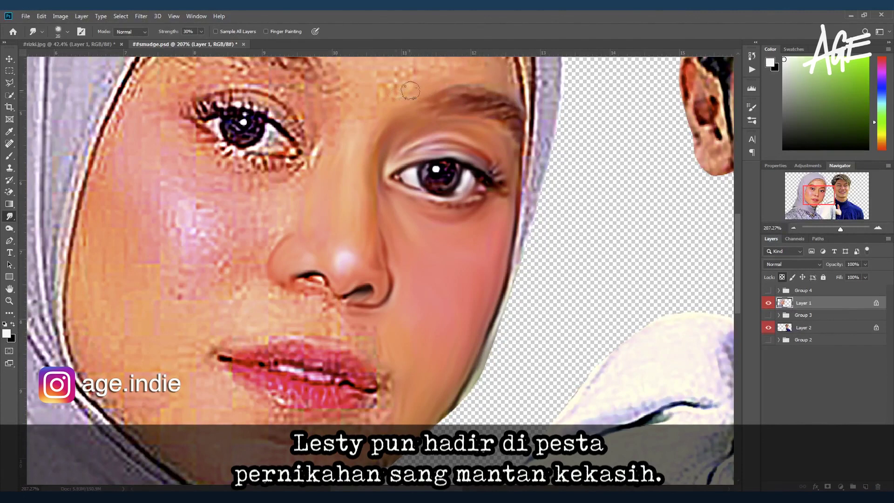
pyautogui.scroll(3, 440, 139)
pyautogui.press(']')
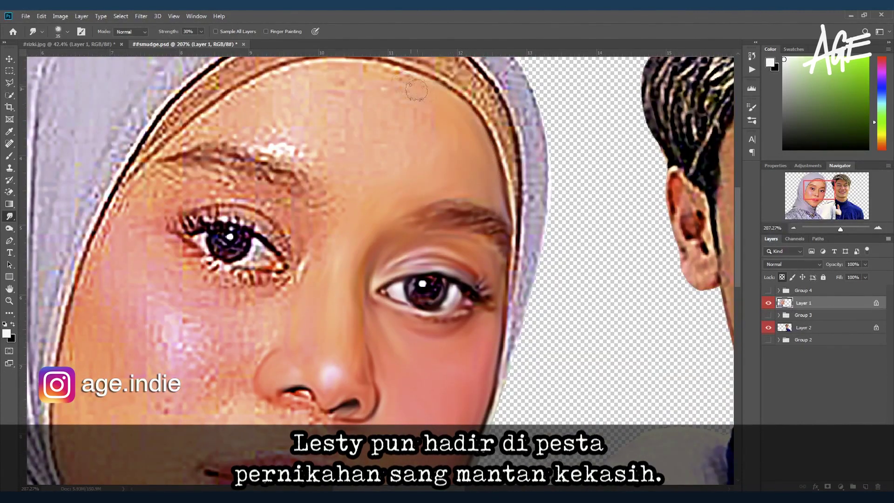
# - Smudge the white forehead highlight above the eyebrow with a 35 brush
pyautogui.scroll(1, 372, 98)
pyautogui.press(']')
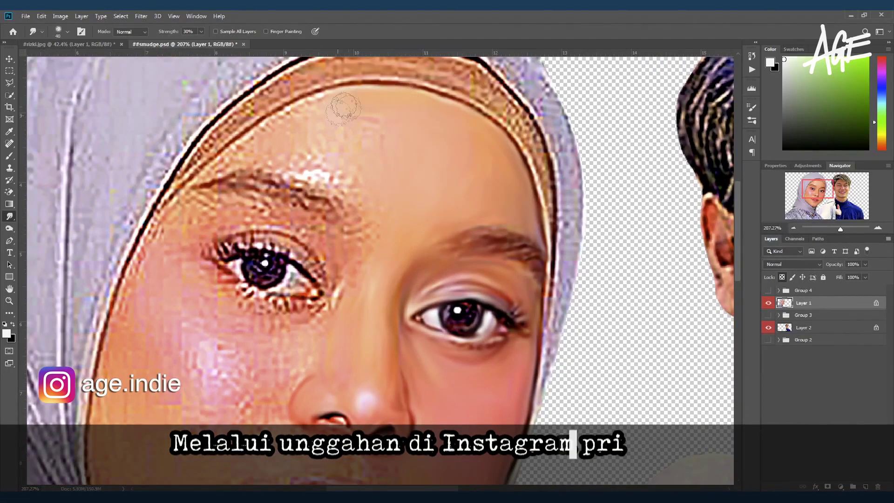
pyautogui.press('[')
pyautogui.press('[')
pyautogui.press('[')
pyautogui.press('[')
pyautogui.moveTo(321, 172)
pyautogui.mouseDown()
pyautogui.moveTo(353, 172)
pyautogui.moveTo(350, 212)
pyautogui.mouseUp()
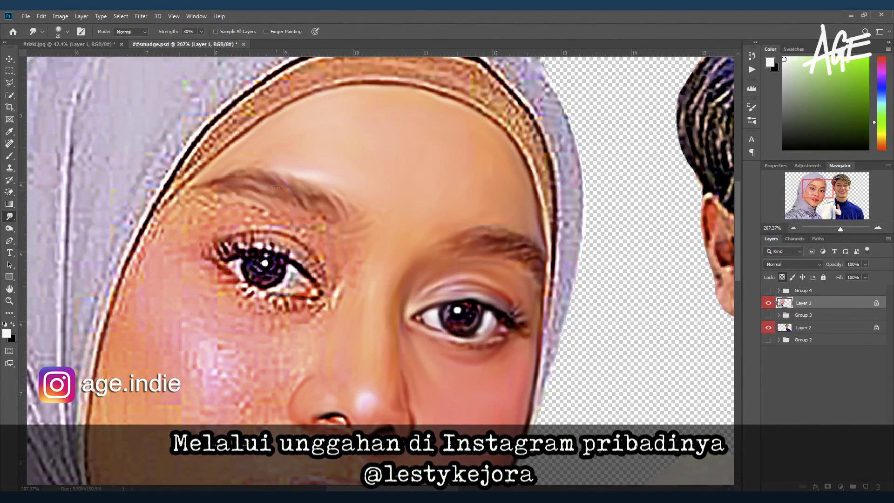
# - Pan down to the nose and cheeks, resizing the smudge brush up to 70
pyautogui.press(']')
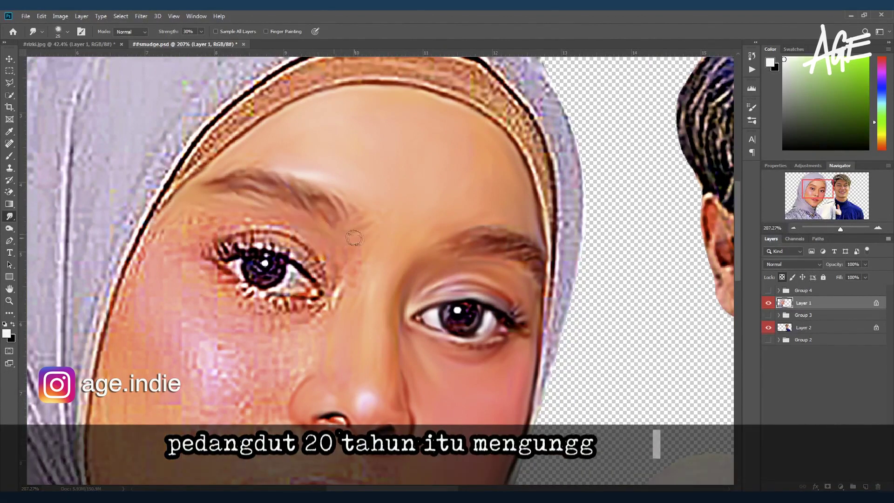
pyautogui.press(']')
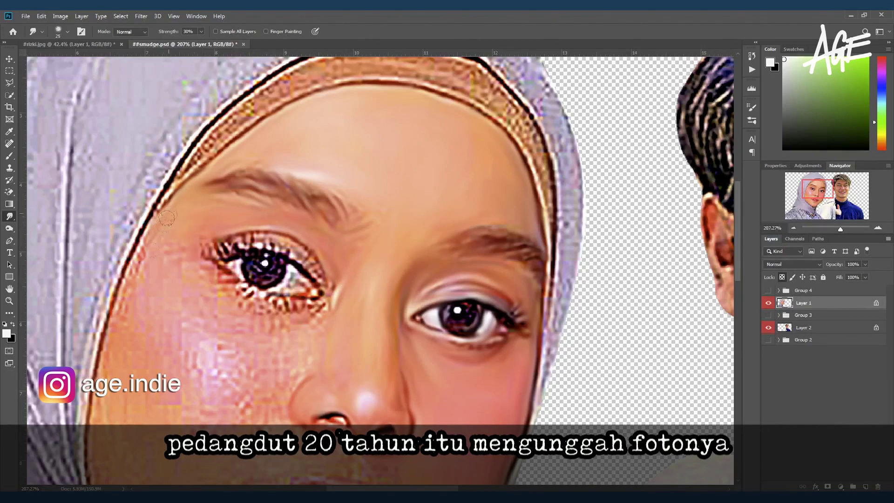
pyautogui.moveTo(196, 327); pyautogui.dragTo(180, 283)
pyautogui.press('[')
pyautogui.press('[')
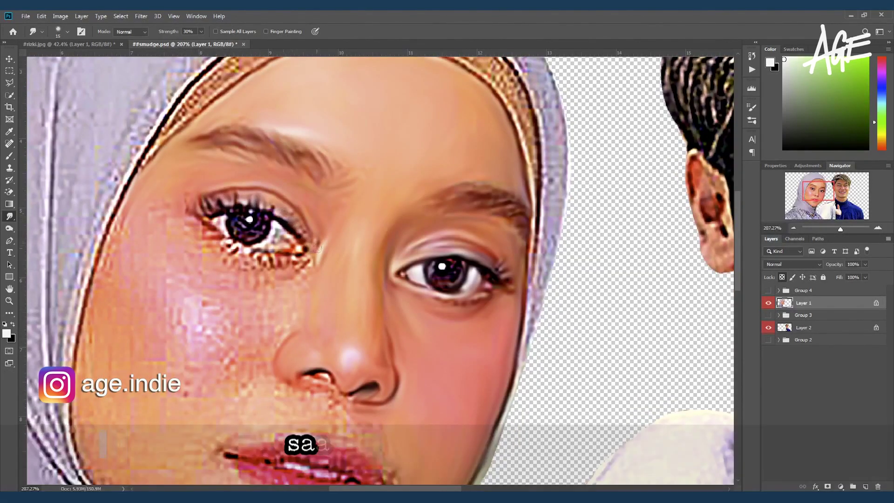
pyautogui.press(']')
pyautogui.press(']')
pyautogui.press(']')
pyautogui.press('[')
pyautogui.press('[')
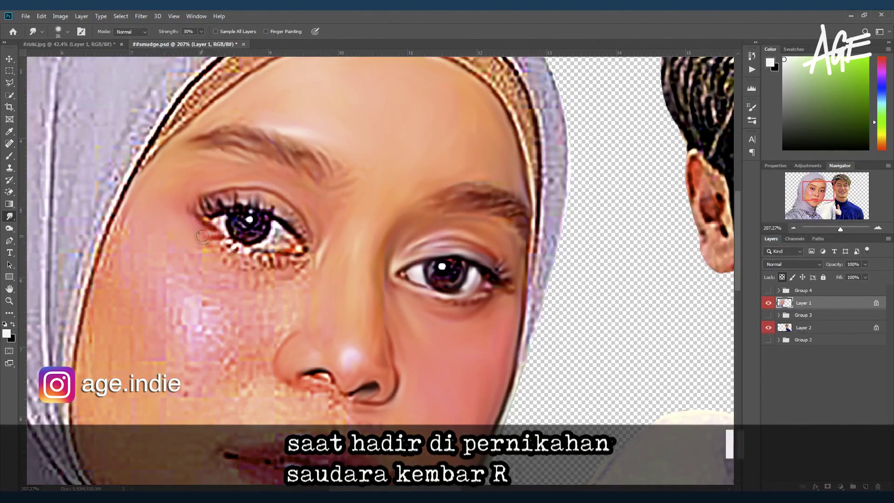
pyautogui.press(']')
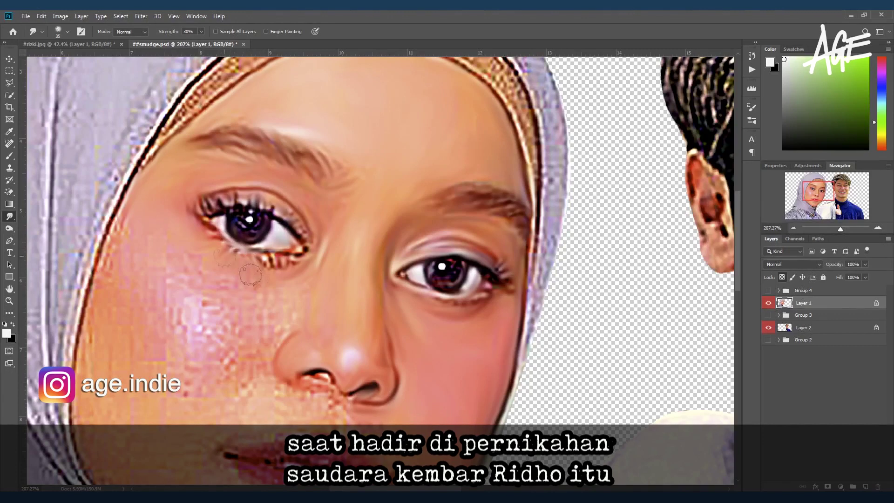
pyautogui.press(']')
pyautogui.press(']')
pyautogui.press(']')
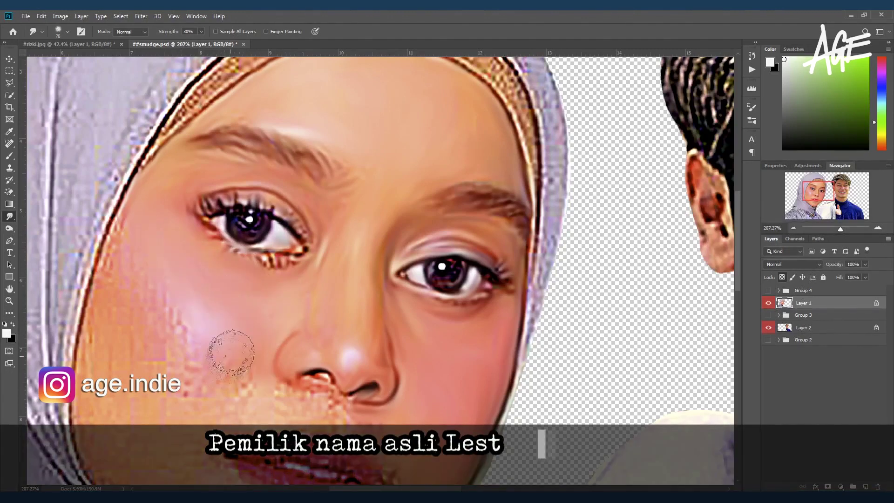
# - Smooth the orange patch above the upper lip with a 40 smudge brush
pyautogui.scroll(-3, 370, 157)
pyautogui.press('[')
pyautogui.press('[')
pyautogui.press('[')
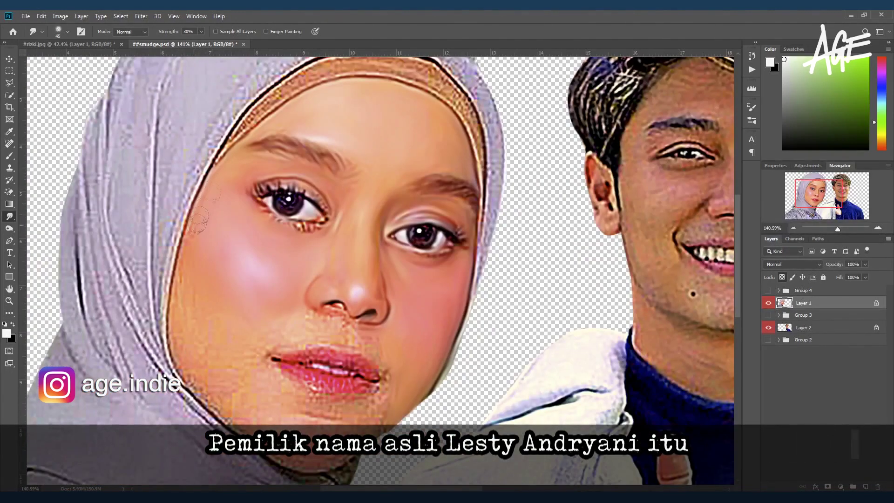
pyautogui.press(']')
pyautogui.press(']')
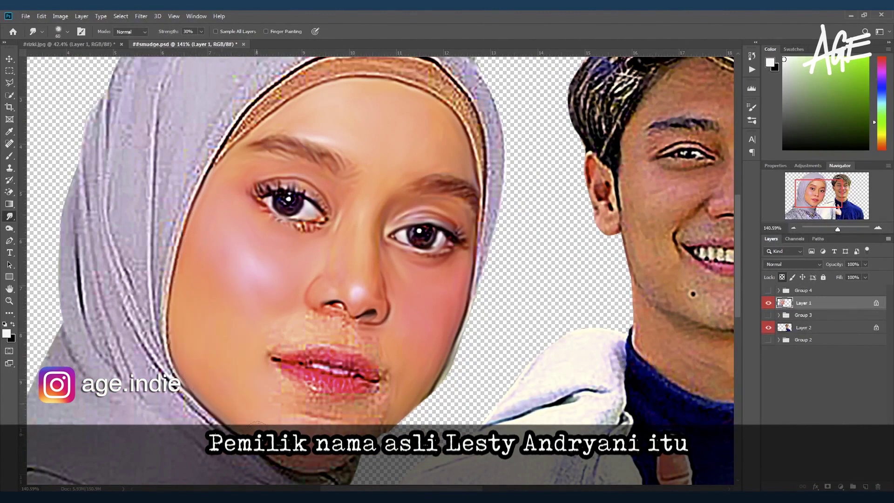
pyautogui.press('[')
pyautogui.press('[')
pyautogui.press('[')
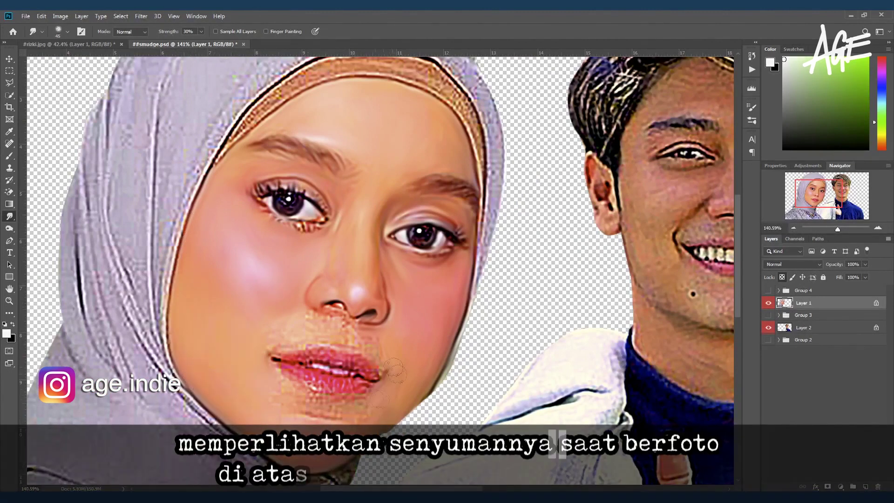
pyautogui.press('[')
pyautogui.press('[')
pyautogui.press('[')
pyautogui.moveTo(314, 323); pyautogui.dragTo(341, 308)
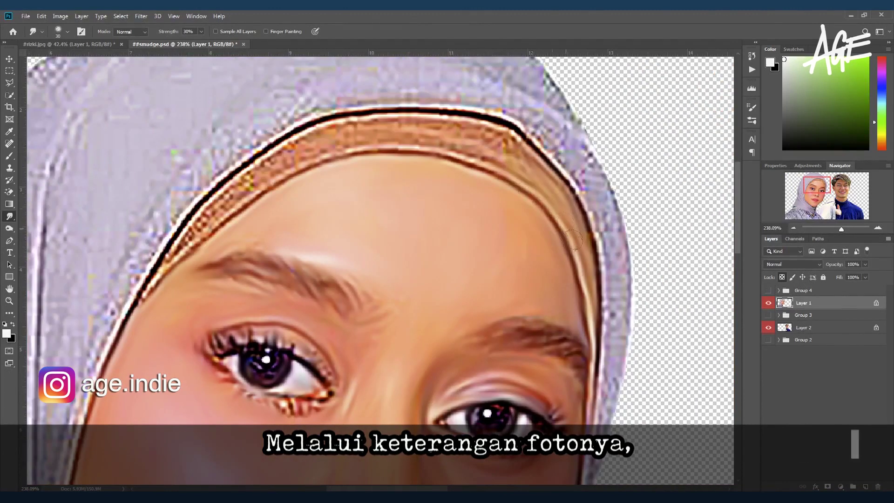
# - Smooth the brown band along the hijab edge and the inner hijab line above the brow
pyautogui.moveTo(574, 240)
pyautogui.mouseDown()
pyautogui.moveTo(512, 135)
pyautogui.moveTo(485, 153)
pyautogui.moveTo(489, 163)
pyautogui.moveTo(340, 142)
pyautogui.moveTo(188, 230)
pyautogui.mouseUp()
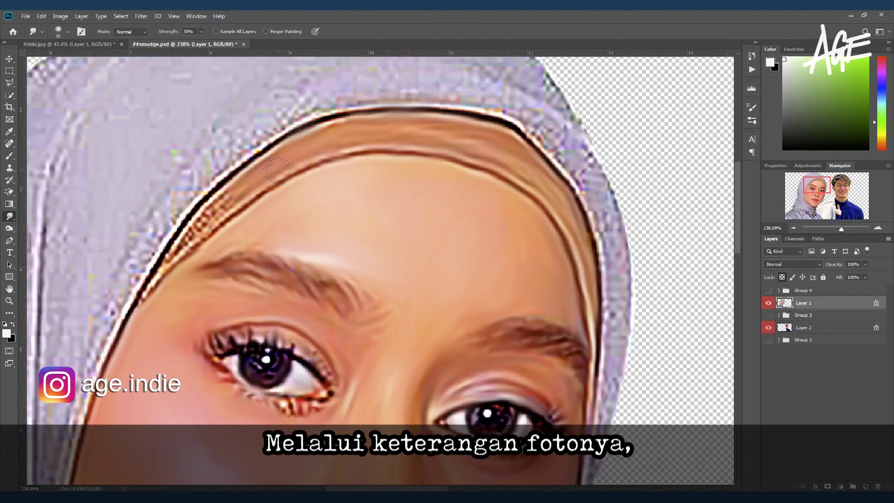
pyautogui.press('[')
pyautogui.press('[')
pyautogui.press('[')
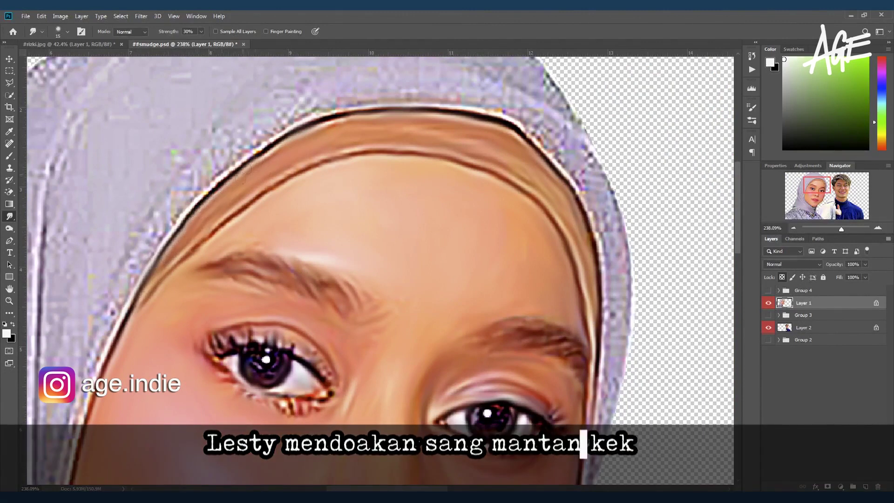
pyautogui.press(']')
pyautogui.press(']')
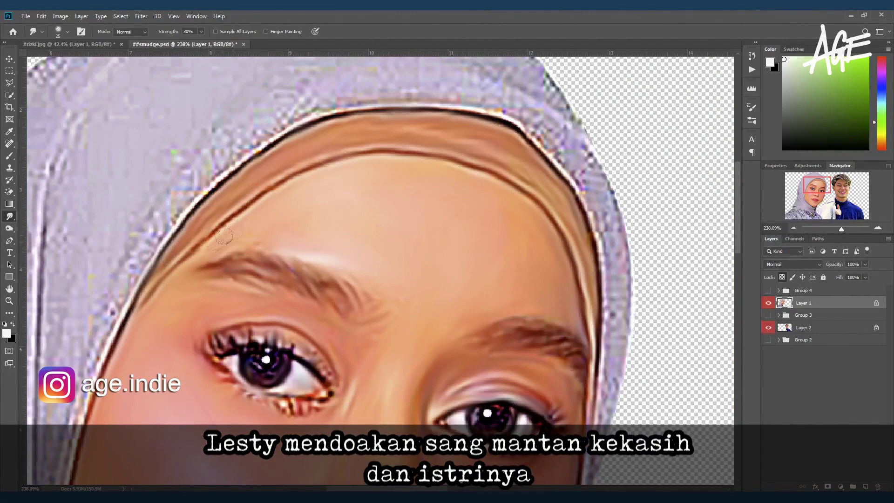
pyautogui.moveTo(224, 237); pyautogui.dragTo(287, 168)
pyautogui.press(']')
pyautogui.press(']')
pyautogui.scroll(-5, 638, 243)
# - Smudge the hijab's right edge, then zoom and pan to frame the eyes, nose and lips
pyautogui.moveTo(536, 335); pyautogui.dragTo(556, 135)
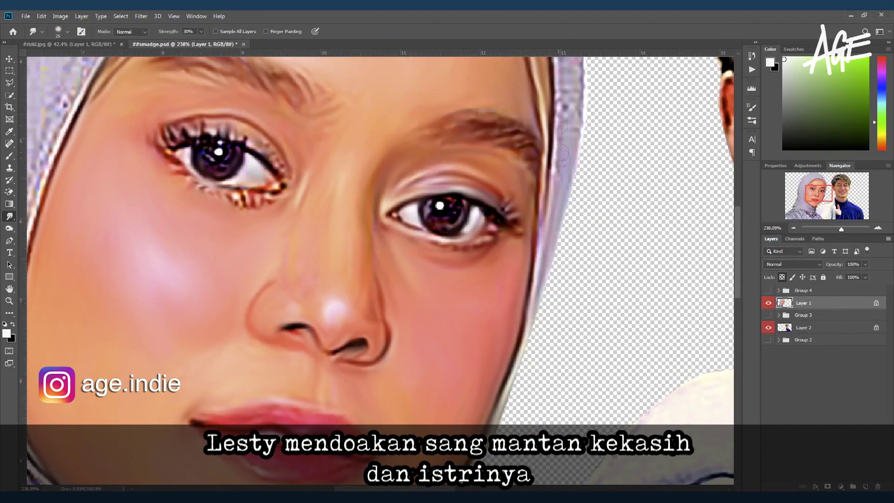
pyautogui.scroll(3, 555, 136)
pyautogui.scroll(-2, 555, 137)
pyautogui.scroll(-2, 512, 149)
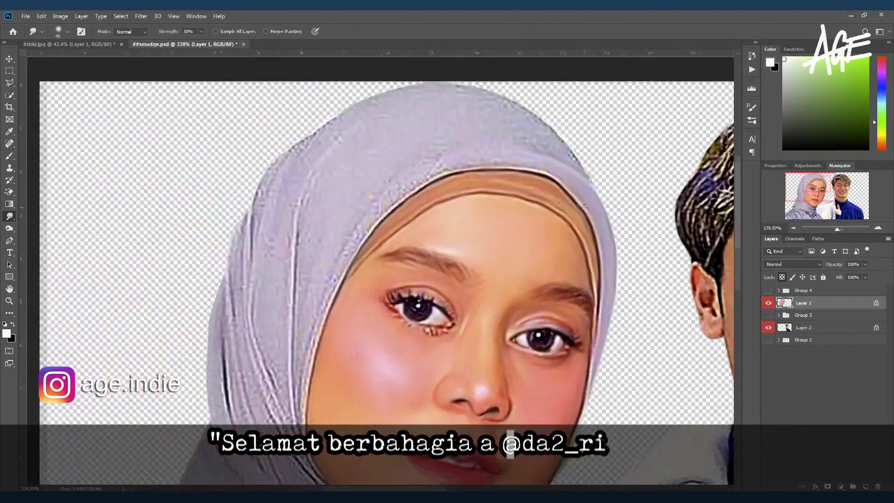
pyautogui.scroll(1, 491, 157)
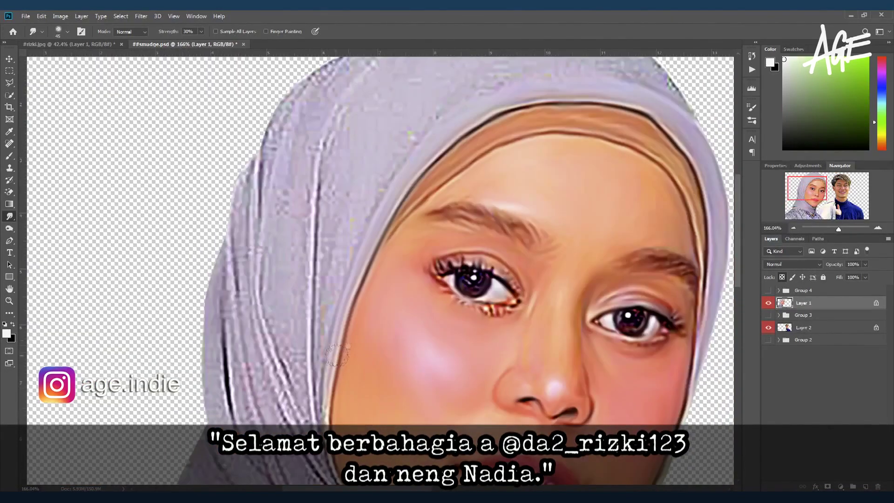
pyautogui.moveTo(407, 304); pyautogui.dragTo(446, 131)
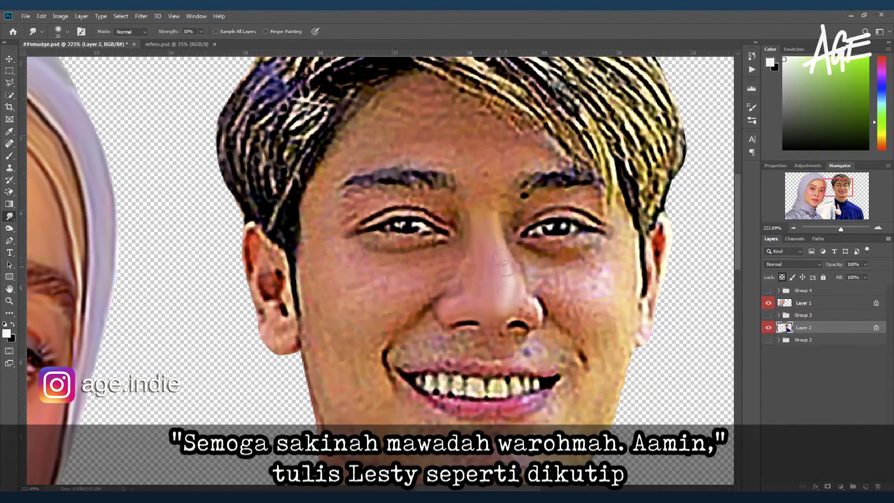
# - Set smudge strength to 55% and blend the man's outer eye corner and eyebrow
pyautogui.press('[')
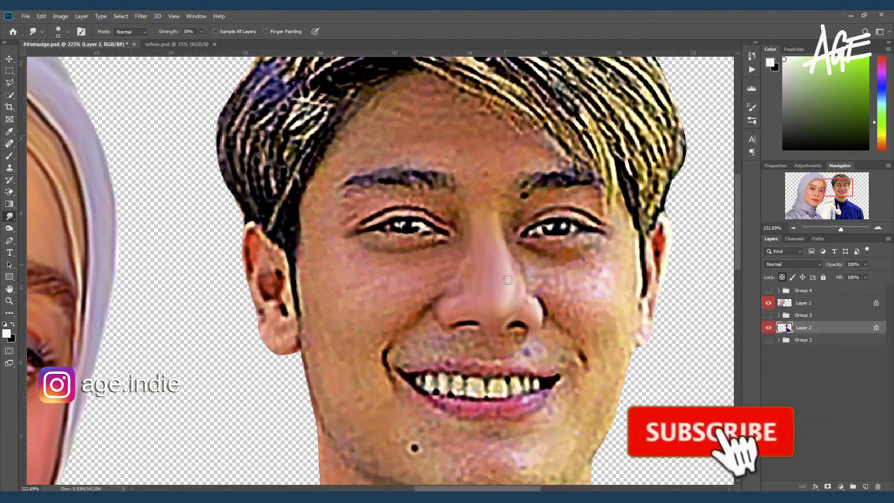
pyautogui.press(']')
pyautogui.press('5')
pyautogui.press('5')
pyautogui.press('[')
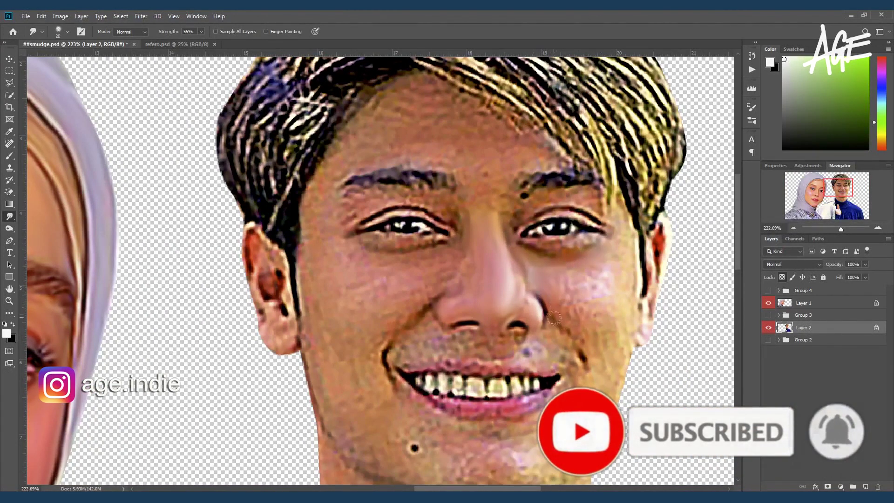
pyautogui.press('[')
pyautogui.press('[')
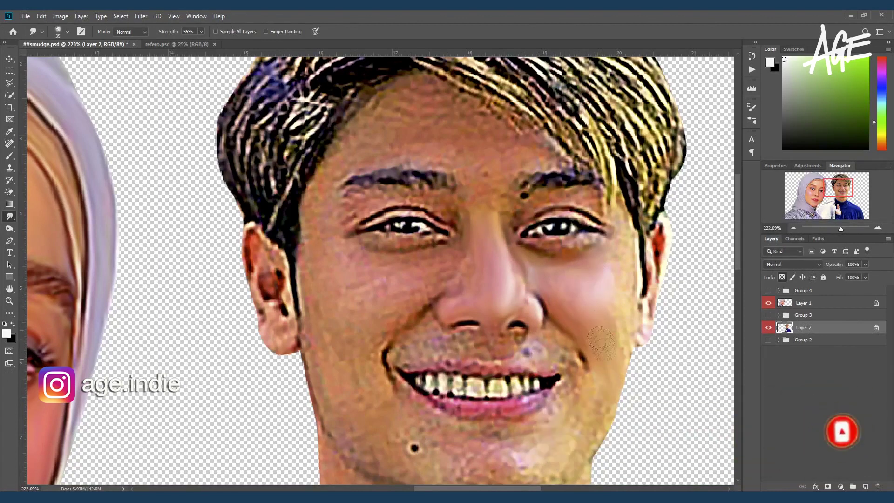
pyautogui.press('[')
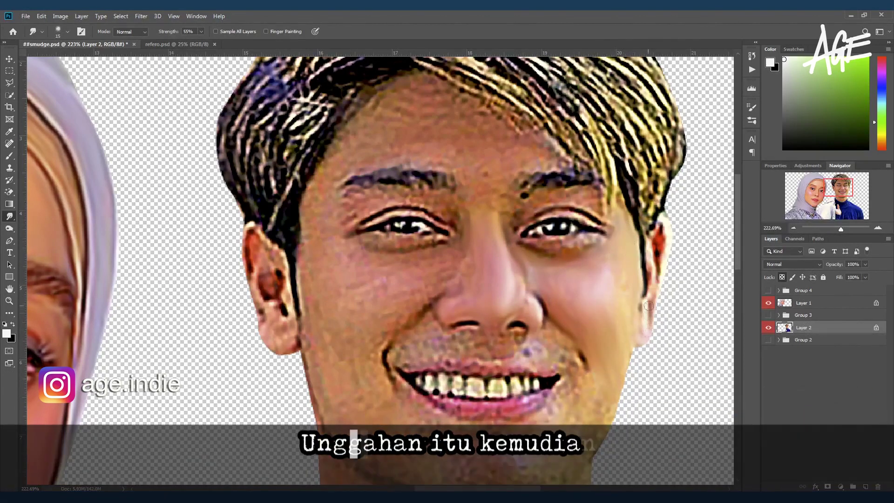
pyautogui.press(']')
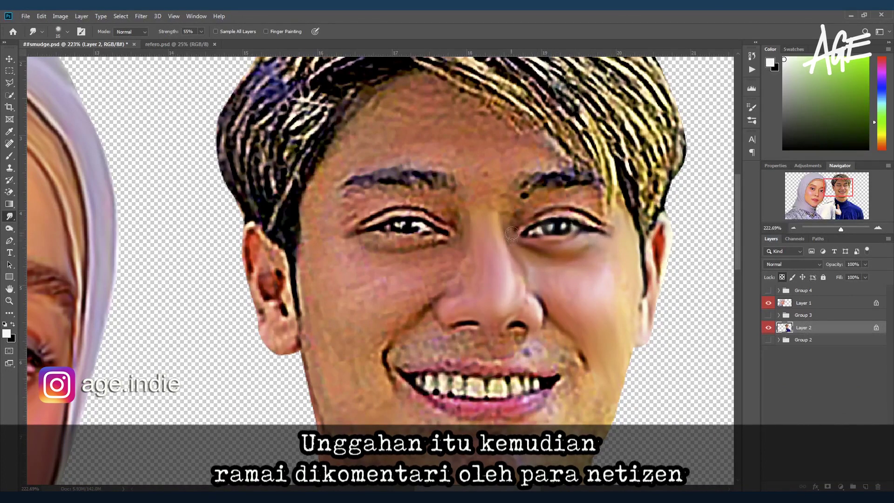
pyautogui.moveTo(579, 218); pyautogui.dragTo(609, 225)
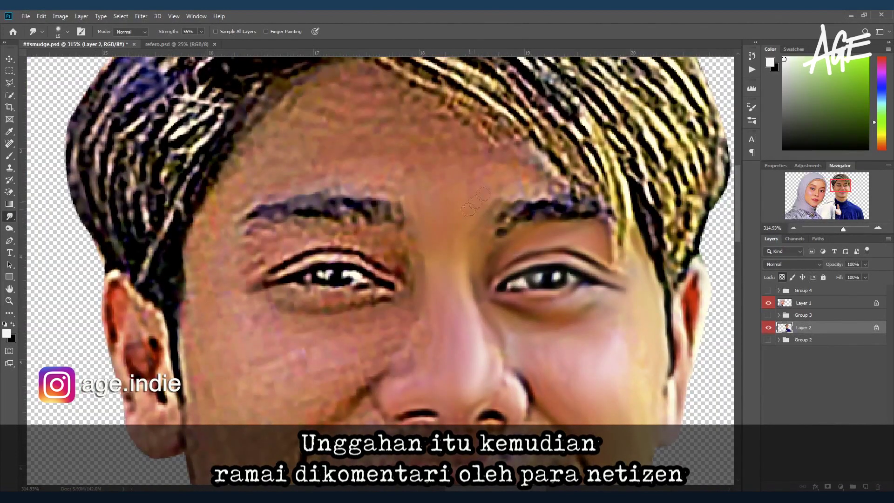
pyautogui.moveTo(468, 209); pyautogui.dragTo(587, 205)
# - Pan to the man's left eye and ear and smooth the ear's outer edge
pyautogui.press(']')
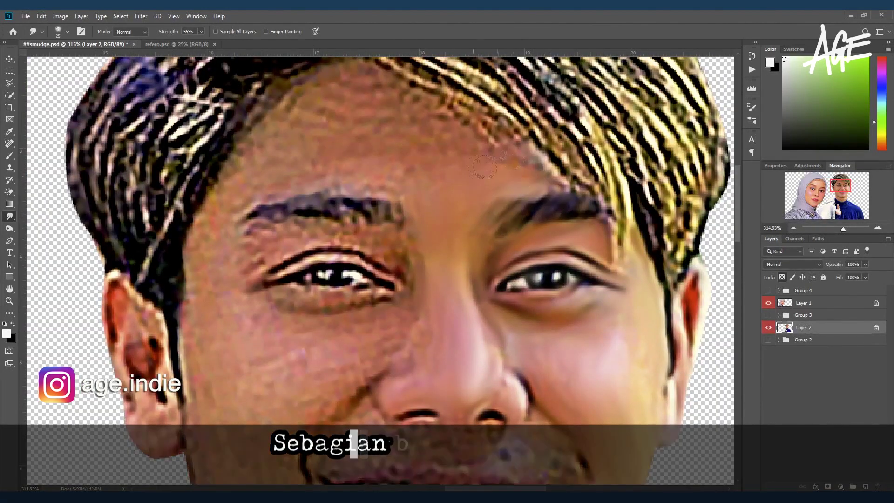
pyautogui.press(']')
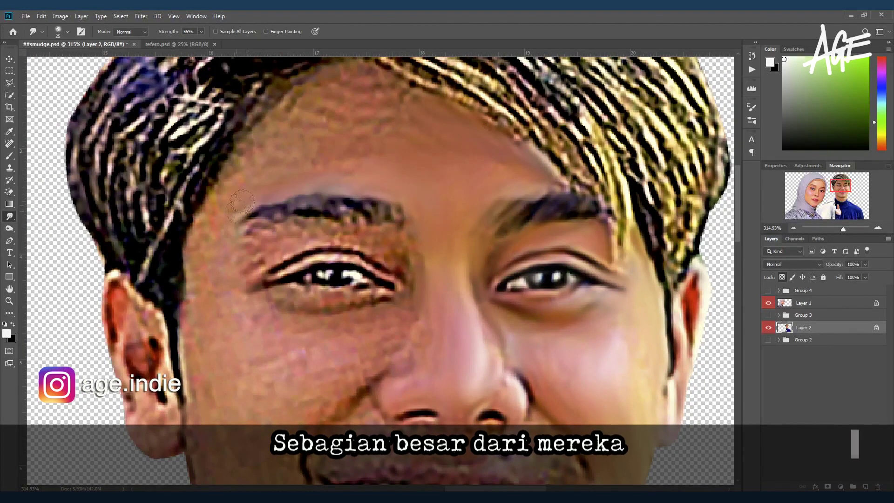
pyautogui.moveTo(433, 145); pyautogui.dragTo(495, 183)
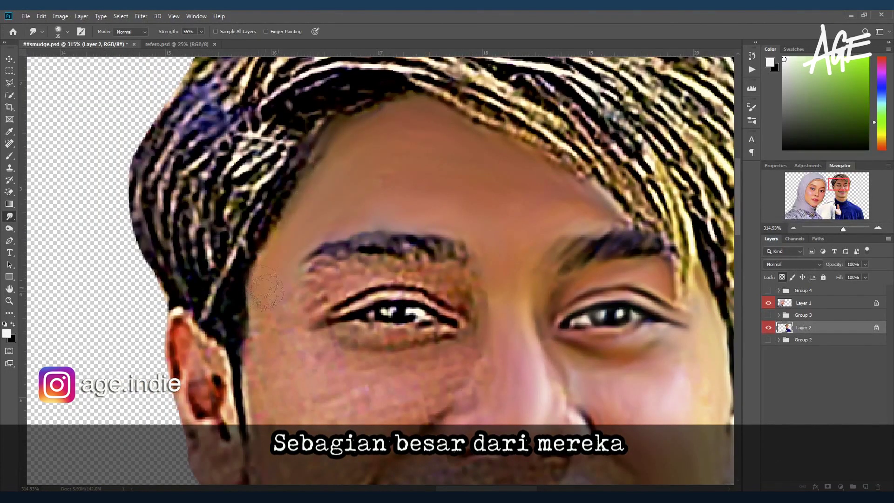
pyautogui.press(']')
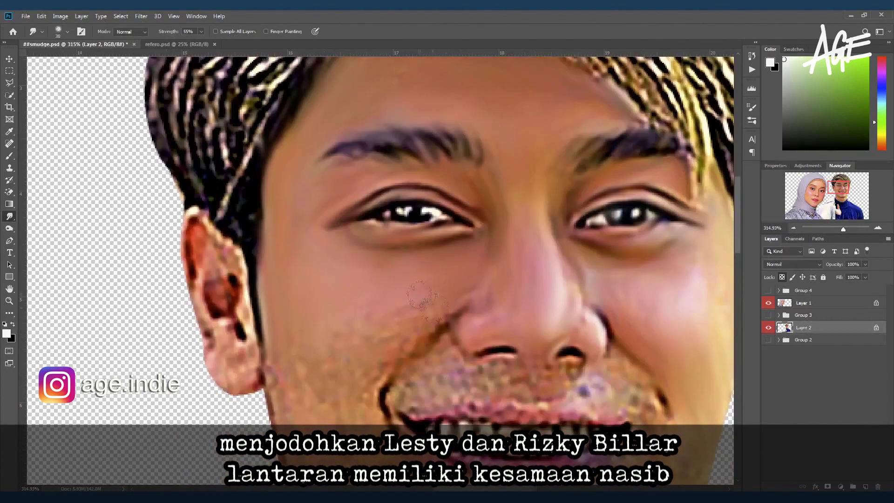
pyautogui.press('[')
pyautogui.press('[')
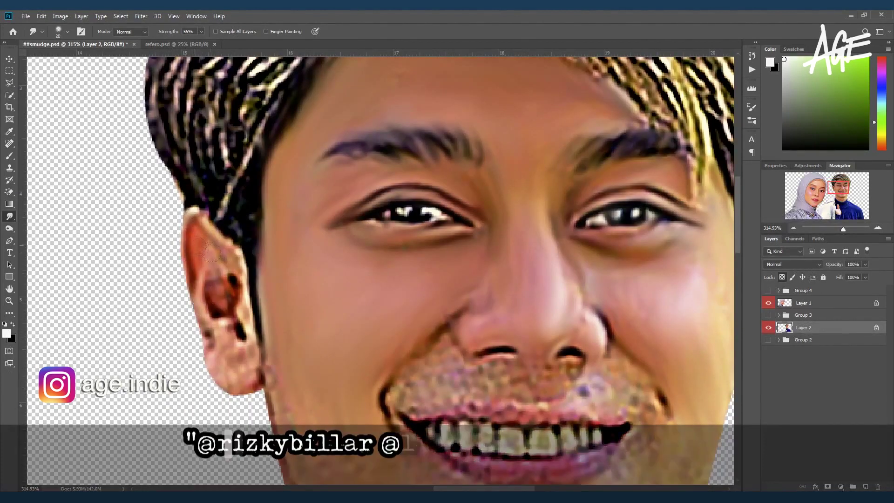
pyautogui.moveTo(200, 219); pyautogui.dragTo(248, 261)
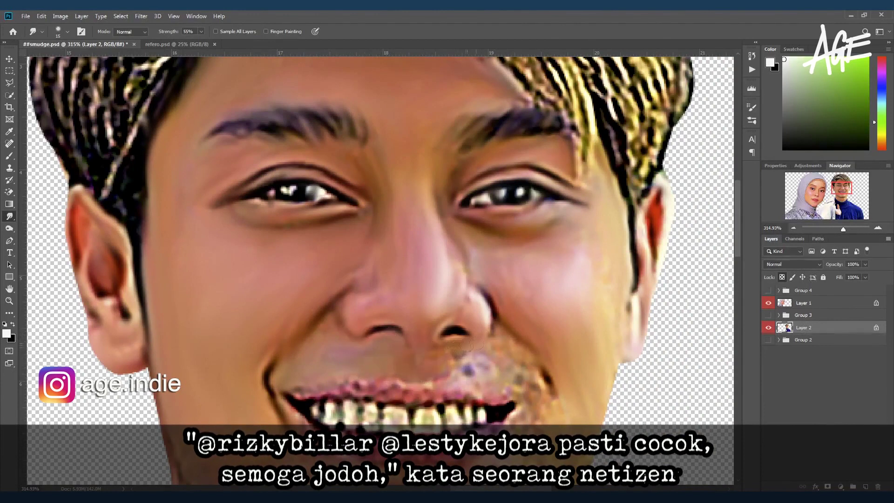
# - Smooth the mouth-corner blotches, the chin's dark spot, and both lips
pyautogui.press(']')
pyautogui.moveTo(453, 376)
pyautogui.mouseDown()
pyautogui.moveTo(481, 366)
pyautogui.moveTo(480, 388)
pyautogui.moveTo(501, 358)
pyautogui.moveTo(529, 372)
pyautogui.mouseUp()
pyautogui.scroll(-3, 538, 392)
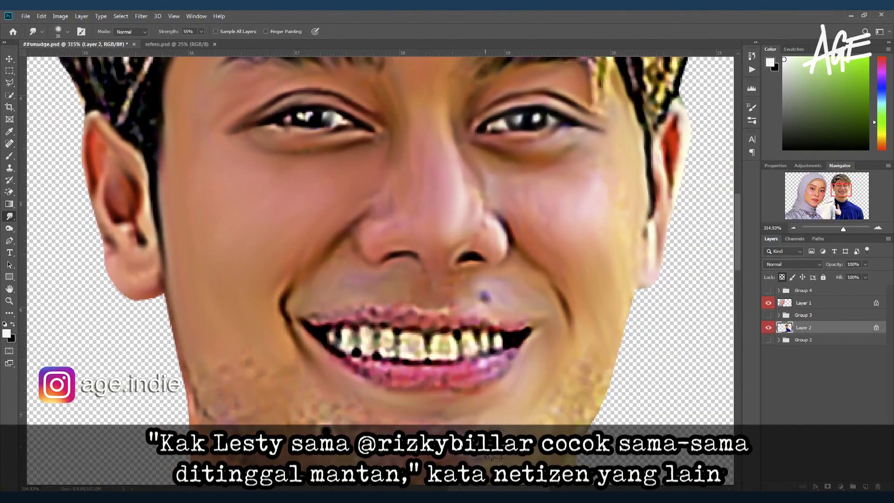
pyautogui.scroll(-3, 576, 371)
pyautogui.moveTo(357, 371); pyautogui.dragTo(365, 369)
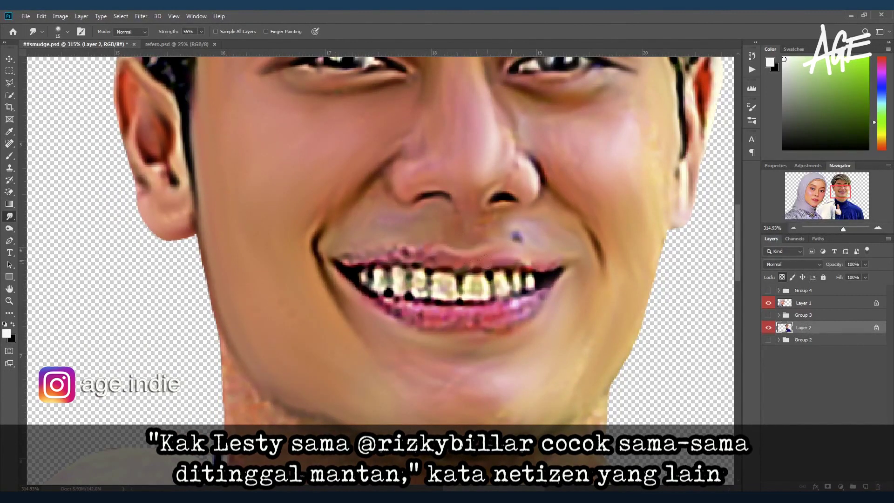
pyautogui.moveTo(347, 253); pyautogui.dragTo(400, 260)
pyautogui.moveTo(487, 263); pyautogui.dragTo(540, 260)
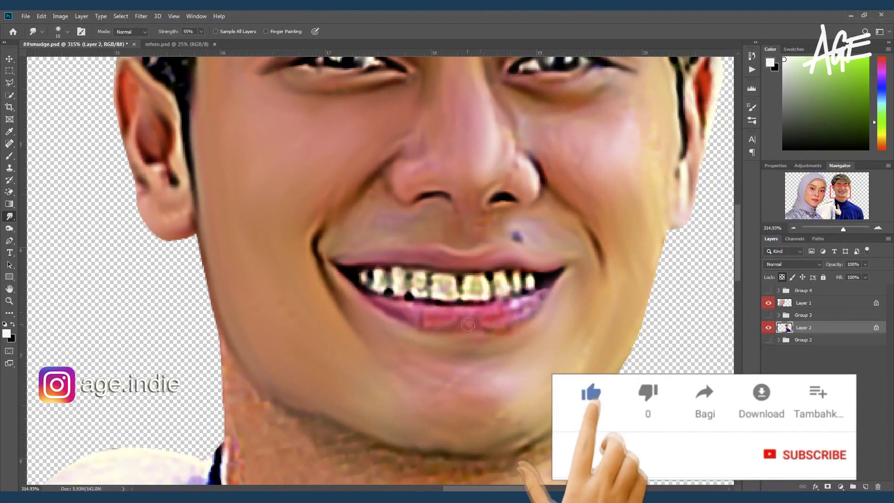
pyautogui.moveTo(421, 312); pyautogui.dragTo(526, 301)
# - Paint the man's teeth white with a small brush, then return to smudging
pyautogui.press('b')
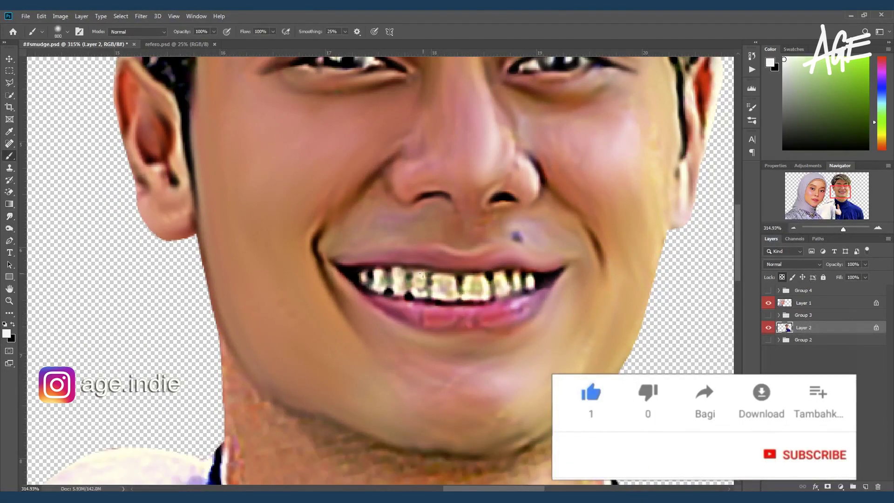
pyautogui.press('[')
pyautogui.press('[')
pyautogui.press('[')
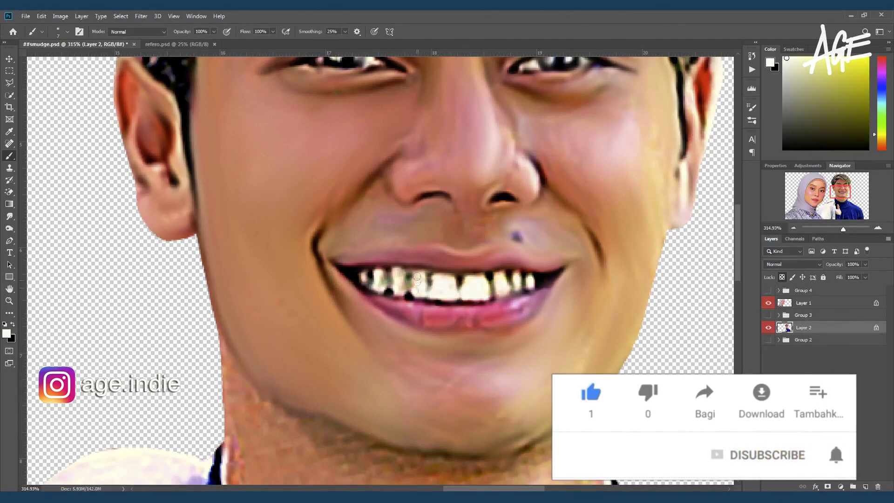
pyautogui.press('r')
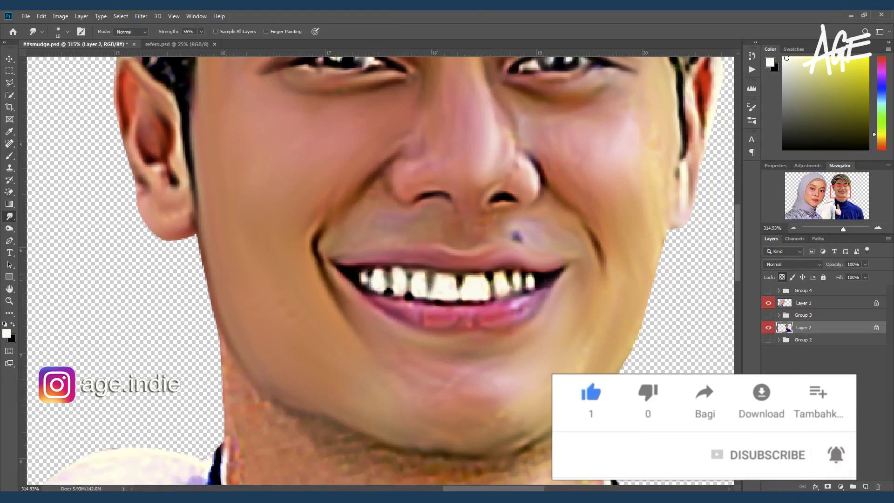
pyautogui.press('[')
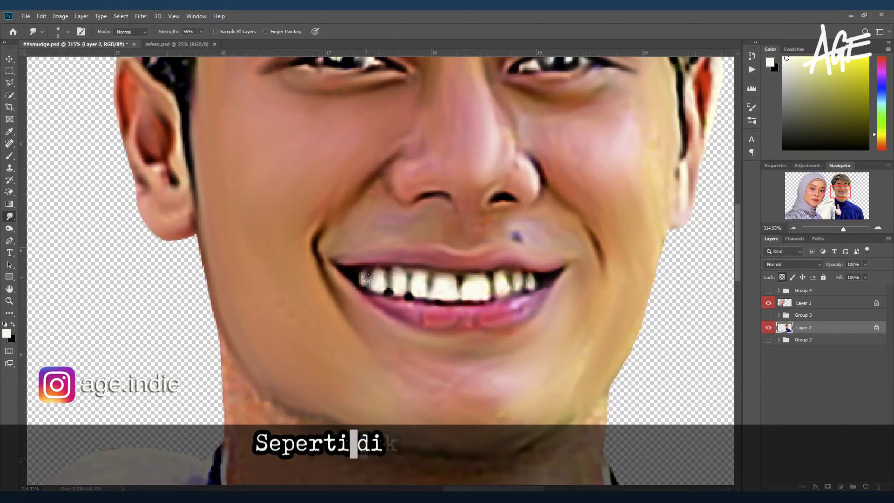
pyautogui.scroll(-5, 366, 278)
# - Soften the lower-left edges of the thumbs-up hand with a 25 smudge brush
pyautogui.scroll(4, 326, 209)
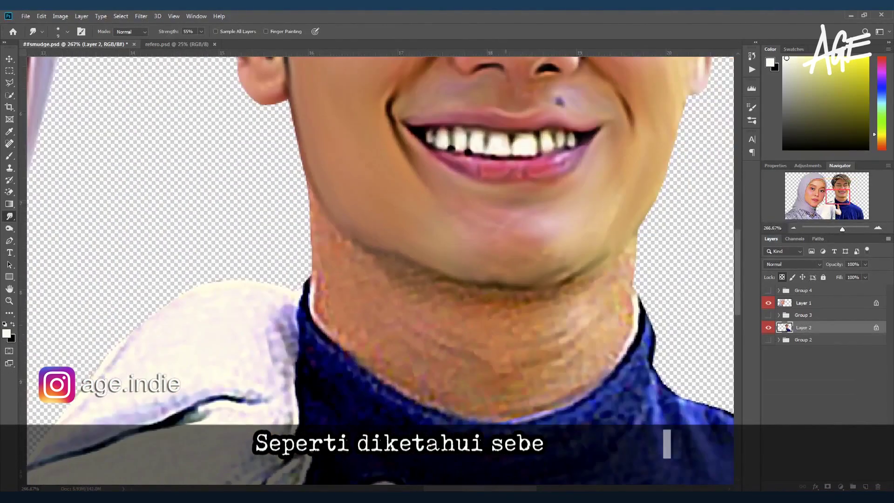
pyautogui.scroll(1, 292, 164)
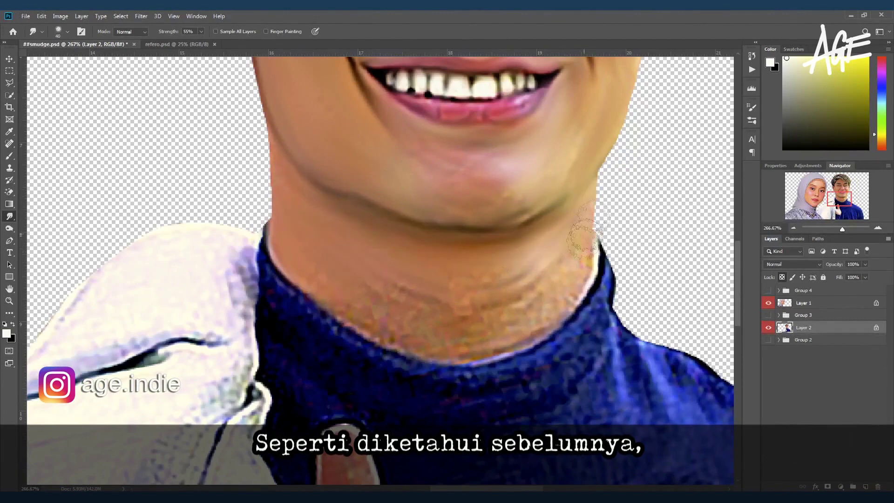
pyautogui.press('[')
pyautogui.press('[')
pyautogui.press('[')
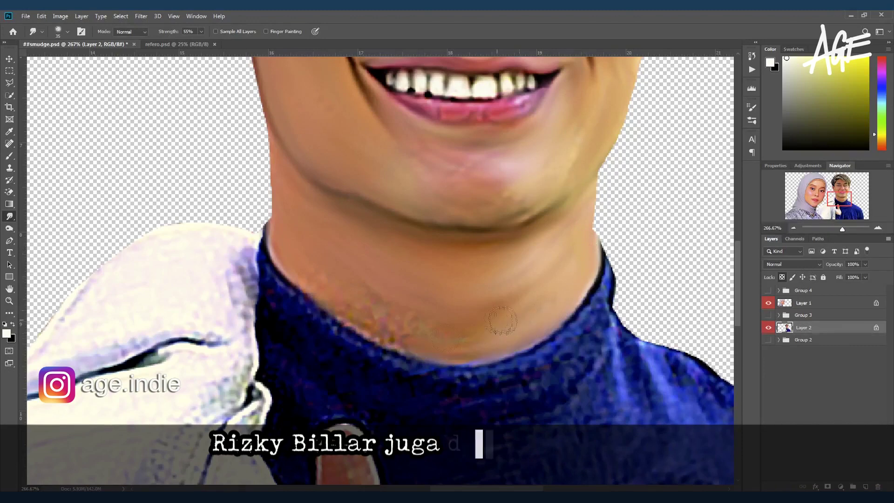
pyautogui.scroll(-3, 354, 313)
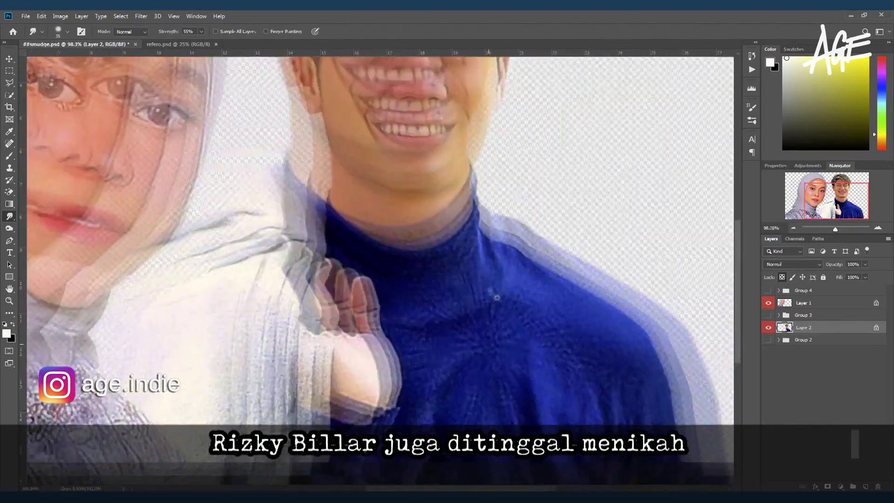
pyautogui.scroll(-3, 471, 234)
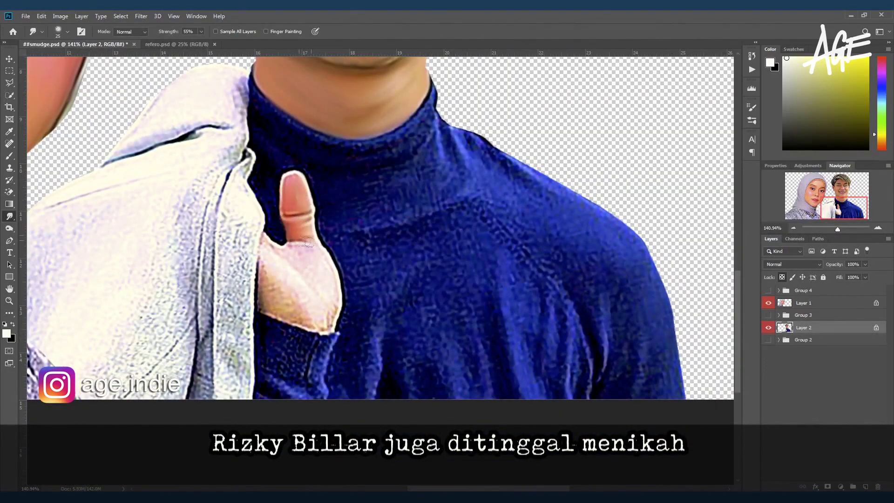
pyautogui.moveTo(294, 319); pyautogui.dragTo(263, 260)
pyautogui.press(']')
pyautogui.moveTo(263, 322); pyautogui.dragTo(283, 333)
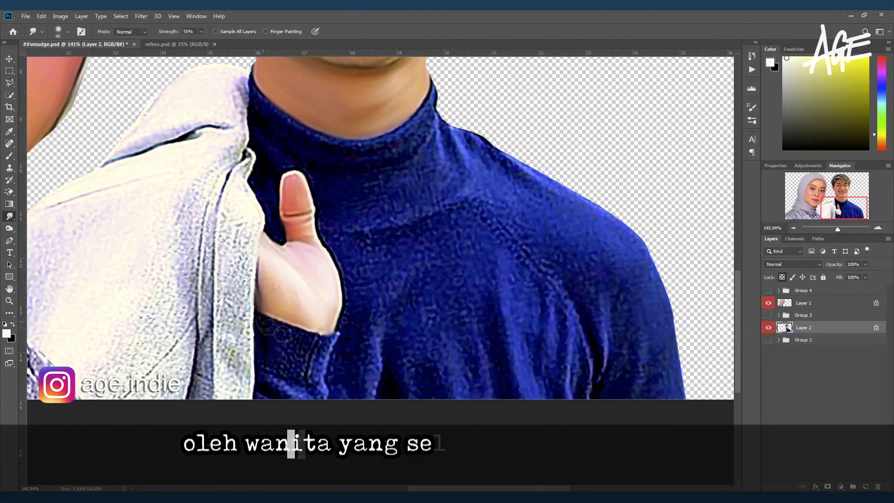
# - Smooth the blue shirt texture across the man's chest with a larger brush
pyautogui.press(']')
pyautogui.press(']')
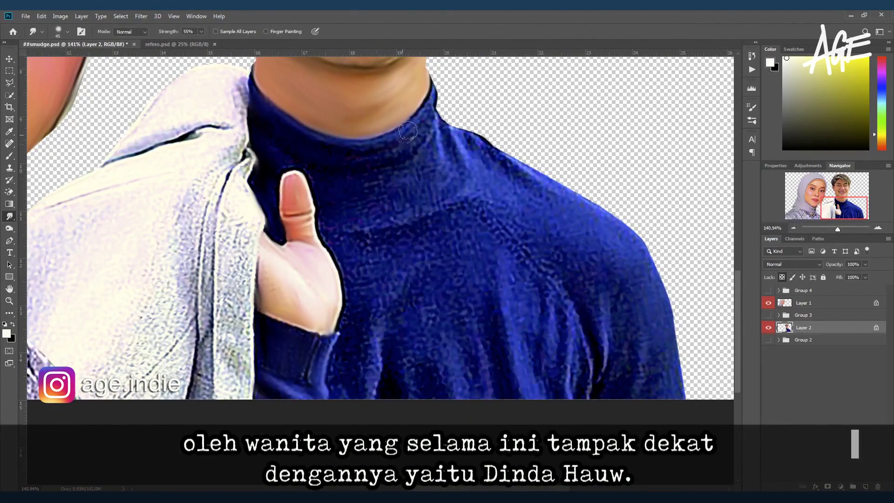
pyautogui.press(']')
pyautogui.press(']')
pyautogui.moveTo(345, 242)
pyautogui.mouseDown()
pyautogui.moveTo(373, 396)
pyautogui.moveTo(433, 303)
pyautogui.moveTo(454, 229)
pyautogui.moveTo(484, 405)
pyautogui.moveTo(541, 326)
pyautogui.moveTo(586, 396)
pyautogui.moveTo(541, 217)
pyautogui.moveTo(645, 368)
pyautogui.mouseUp()
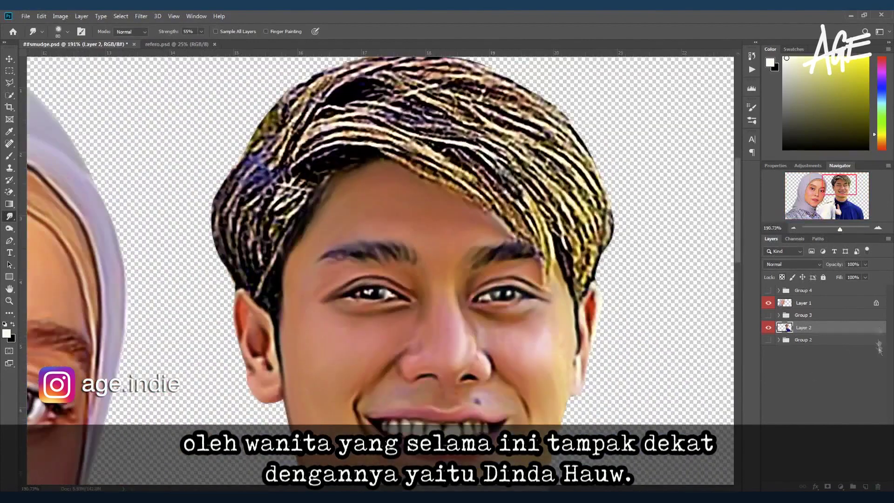
# - Soften the hair's top outline with the Mixer Brush and smudge the front hair into strands
pyautogui.press('b')
pyautogui.scroll(1, 380, 270)
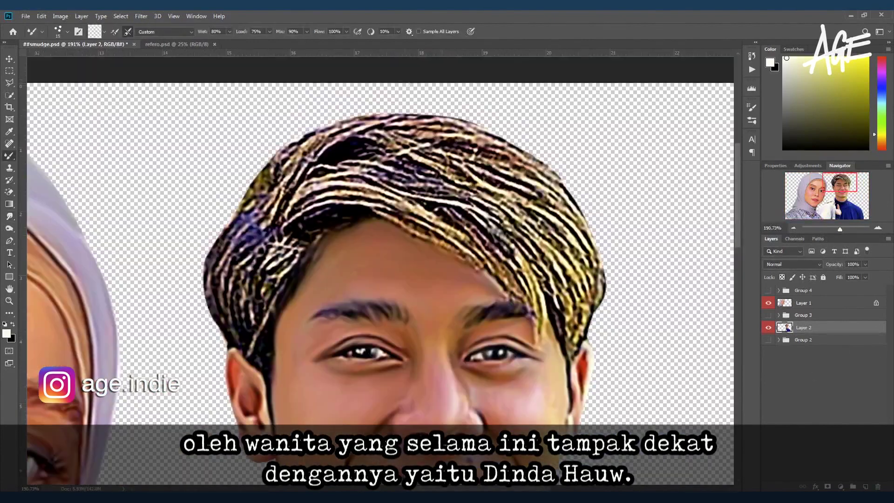
pyautogui.moveTo(316, 125)
pyautogui.mouseDown()
pyautogui.moveTo(512, 135)
pyautogui.moveTo(587, 214)
pyautogui.mouseUp()
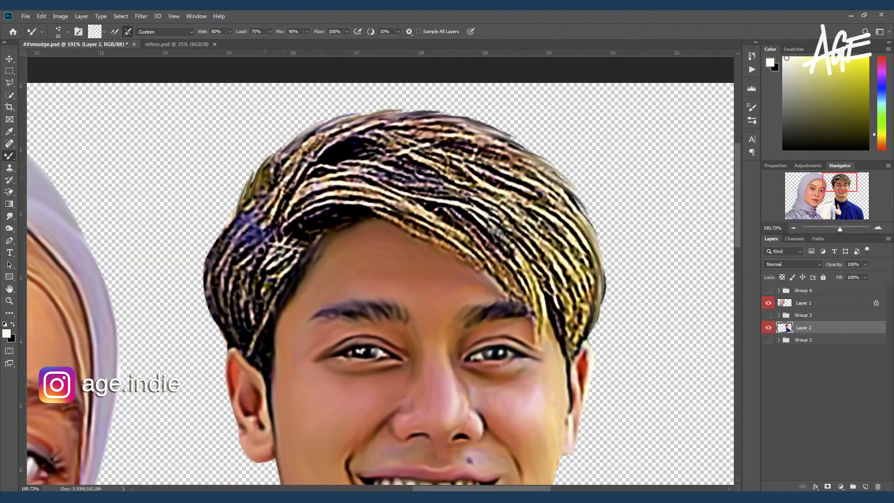
pyautogui.press('r')
pyautogui.moveTo(320, 213)
pyautogui.mouseDown()
pyautogui.moveTo(401, 219)
pyautogui.moveTo(540, 321)
pyautogui.mouseUp()
# - Sweep the front and top hair strands smooth toward the right
pyautogui.press('[')
pyautogui.moveTo(275, 210)
pyautogui.mouseDown()
pyautogui.moveTo(382, 163)
pyautogui.moveTo(422, 181)
pyautogui.mouseUp()
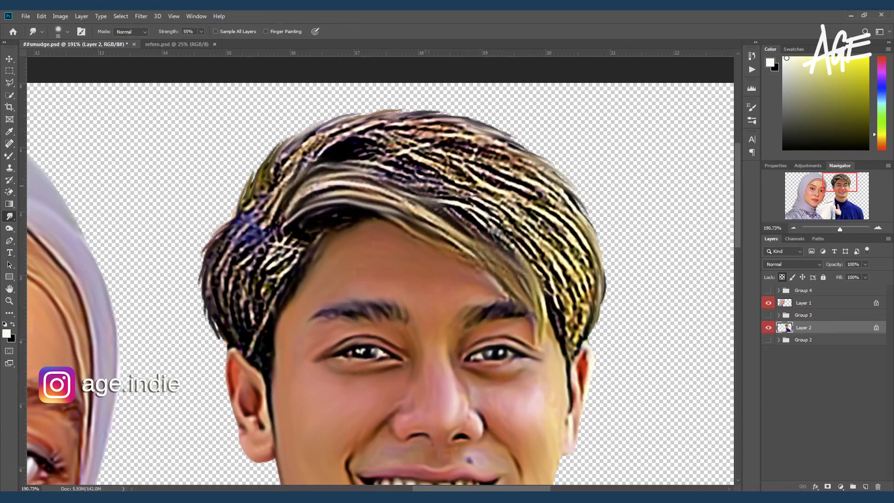
pyautogui.moveTo(321, 149); pyautogui.dragTo(550, 266)
pyautogui.moveTo(466, 224); pyautogui.dragTo(569, 333)
pyautogui.moveTo(372, 139)
pyautogui.mouseDown()
pyautogui.moveTo(531, 228)
pyautogui.moveTo(593, 363)
pyautogui.mouseUp()
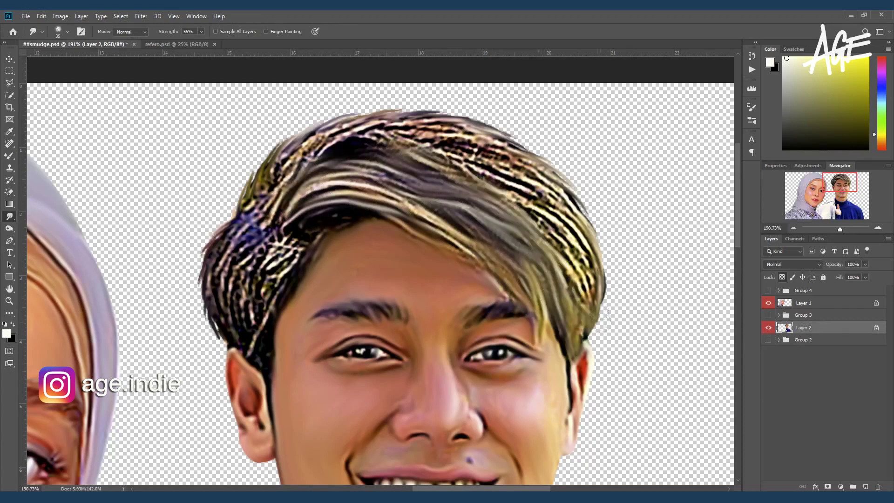
pyautogui.moveTo(466, 177); pyautogui.dragTo(596, 293)
pyautogui.moveTo(298, 140); pyautogui.dragTo(493, 191)
pyautogui.moveTo(242, 219); pyautogui.dragTo(335, 139)
pyautogui.moveTo(280, 116); pyautogui.dragTo(545, 163)
# - Smooth the remaining top strands and the bluish streaks on the hair's left side
pyautogui.press(']')
pyautogui.moveTo(424, 131)
pyautogui.mouseDown()
pyautogui.moveTo(596, 243)
pyautogui.moveTo(279, 219)
pyautogui.mouseUp()
pyautogui.moveTo(396, 193); pyautogui.dragTo(489, 263)
pyautogui.moveTo(307, 231); pyautogui.dragTo(224, 326)
pyautogui.moveTo(280, 240); pyautogui.dragTo(209, 312)
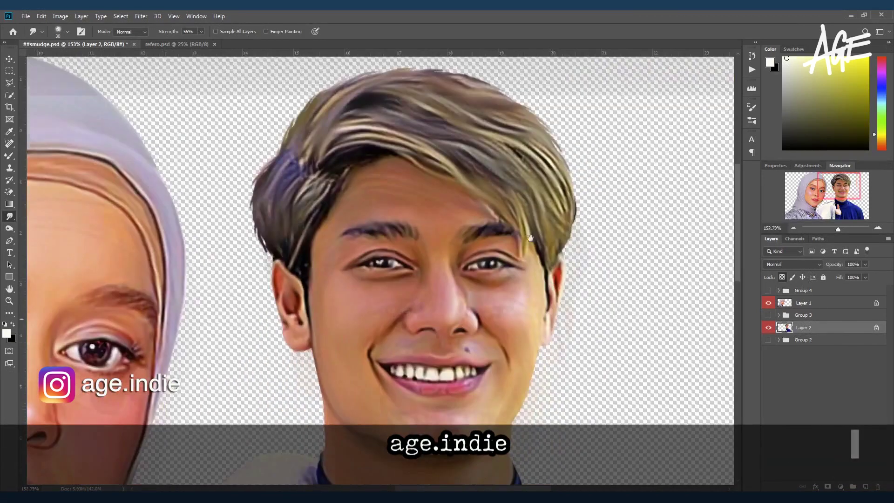
# - Darken the top, right and left hair strands with the Burn tool
pyautogui.press('o')
pyautogui.moveTo(372, 107)
pyautogui.mouseDown()
pyautogui.moveTo(303, 163)
pyautogui.moveTo(493, 140)
pyautogui.mouseUp()
pyautogui.moveTo(522, 182)
pyautogui.mouseDown()
pyautogui.moveTo(433, 101)
pyautogui.moveTo(559, 252)
pyautogui.mouseUp()
pyautogui.moveTo(493, 195); pyautogui.dragTo(564, 261)
pyautogui.moveTo(336, 177)
pyautogui.mouseDown()
pyautogui.moveTo(270, 205)
pyautogui.moveTo(261, 219)
pyautogui.mouseUp()
# - Brighten the man's eyes, forehead, cheeks and chin with the Dodge tool
pyautogui.hotkey('shift', 'o')
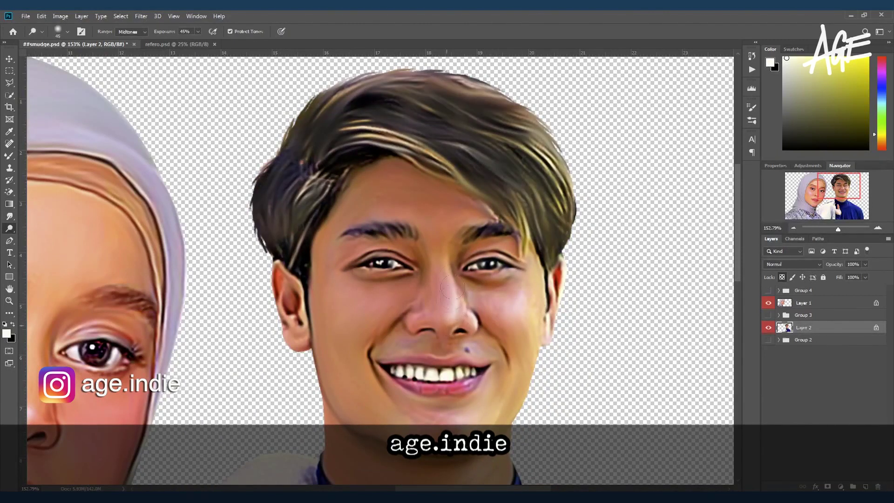
pyautogui.moveTo(501, 242); pyautogui.dragTo(372, 244)
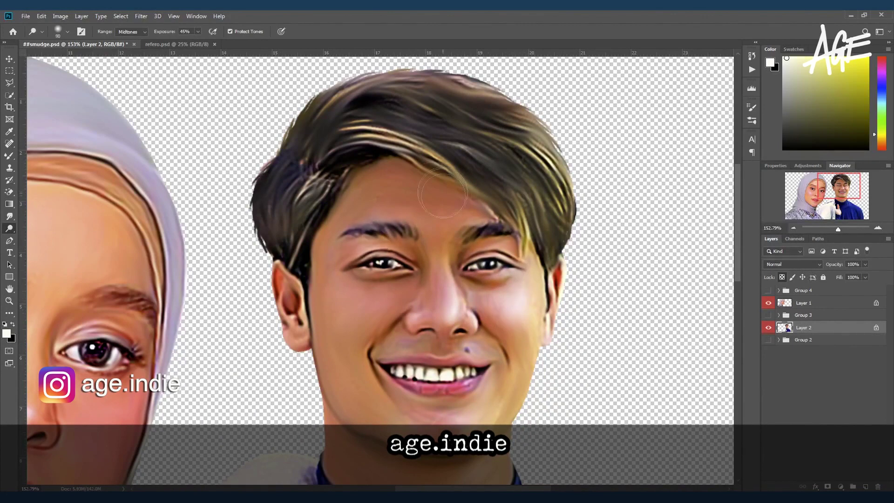
pyautogui.press(']')
pyautogui.press(']')
pyautogui.press(']')
pyautogui.moveTo(354, 210); pyautogui.dragTo(457, 177)
pyautogui.moveTo(336, 280); pyautogui.dragTo(400, 326)
pyautogui.moveTo(364, 373); pyautogui.dragTo(419, 420)
pyautogui.moveTo(424, 233); pyautogui.dragTo(447, 298)
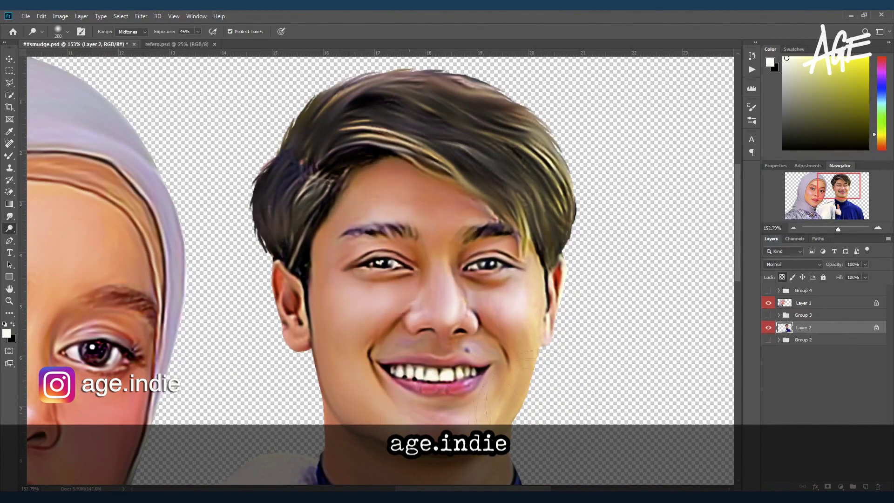
# - Zoom out, set the dodge brush to 200 and deselect Layer 2
pyautogui.keyDown('alt'); pyautogui.scroll(-3, 424, 233); pyautogui.keyUp('alt')
pyautogui.keyDown('alt'); pyautogui.scroll(-2, 424, 233); pyautogui.keyUp('alt')
pyautogui.press(']')
pyautogui.press(']')
pyautogui.press(']')
pyautogui.click(767, 347)
# - Reveal Group 2's colourful background and apply a Curves adjustment
pyautogui.press('v')
pyautogui.keyDown('alt'); pyautogui.scroll(-2, 380, 270); pyautogui.keyUp('alt')
pyautogui.click(768, 340)
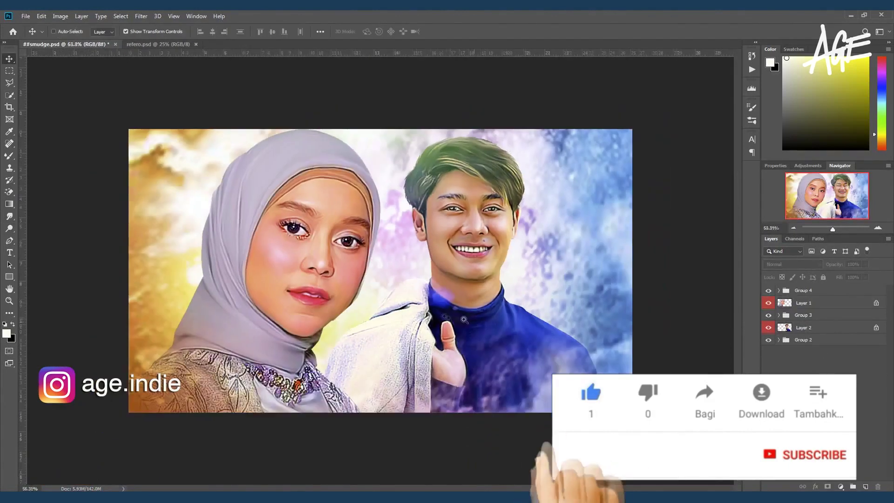
pyautogui.hotkey('ctrl', 'm')
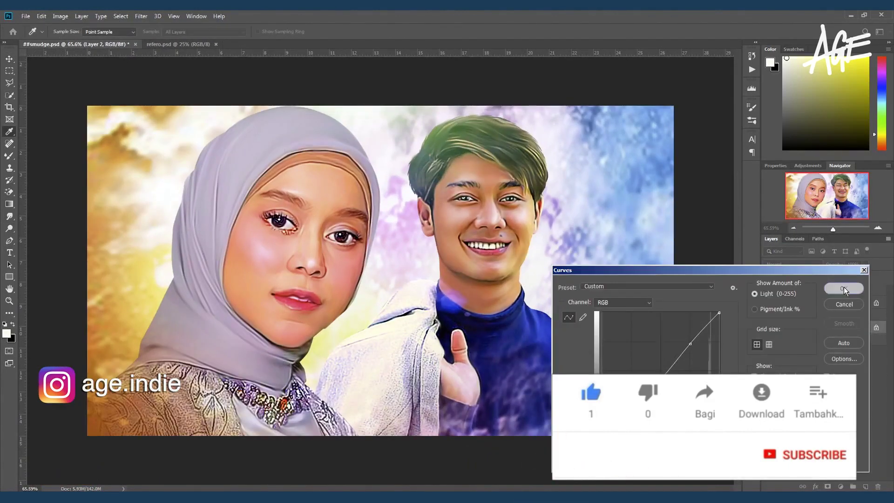
pyautogui.click(844, 289)
# - Apply a Levels adjustment to the image
pyautogui.hotkey('ctrl', 'l')
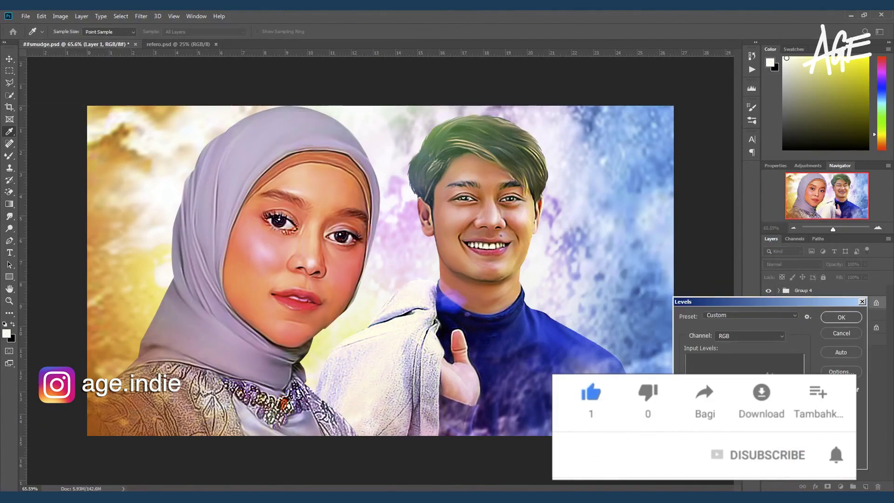
pyautogui.press('Escape')
pyautogui.hotkey('alt', ']')
pyautogui.hotkey('ctrl', 'l')
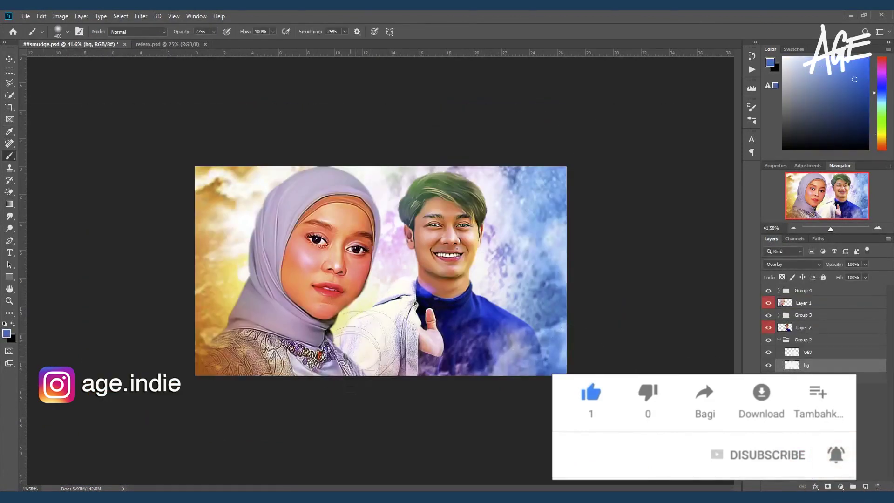
# - Paint blue onto the hg background layer at raised brush opacity
pyautogui.moveTo(345, 321); pyautogui.dragTo(485, 270)
pyautogui.press('8')
pyautogui.press('2')
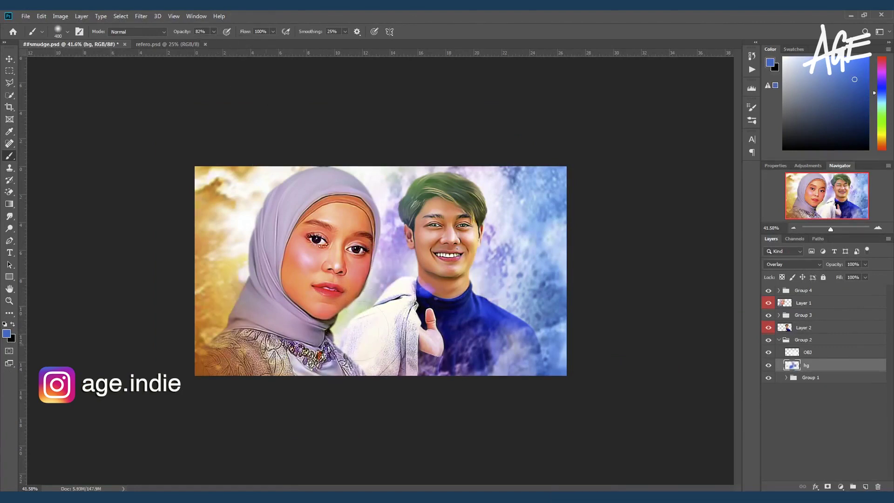
pyautogui.hotkey('alt', ']')
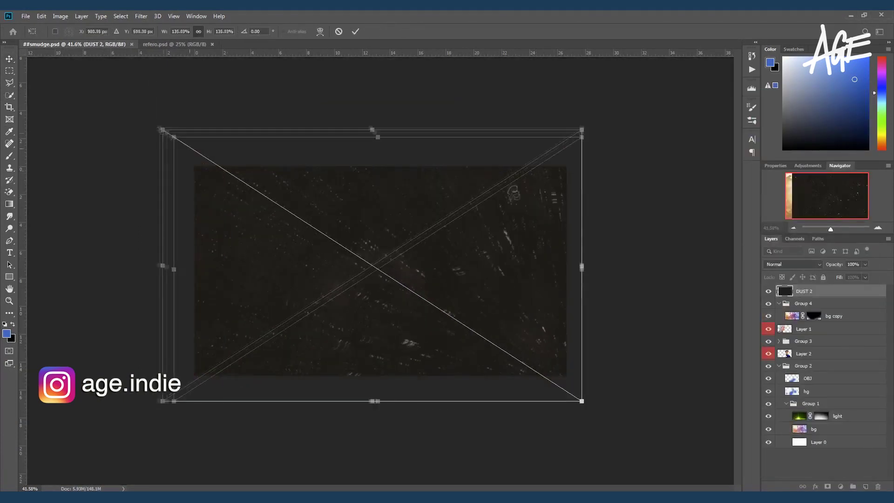
# - Overlay DUST 2 in Screen mode and mask it off the faces with a 400 brush
pyautogui.click(790, 264)
pyautogui.click(787, 329)
pyautogui.click(827, 486)
pyautogui.press('b')
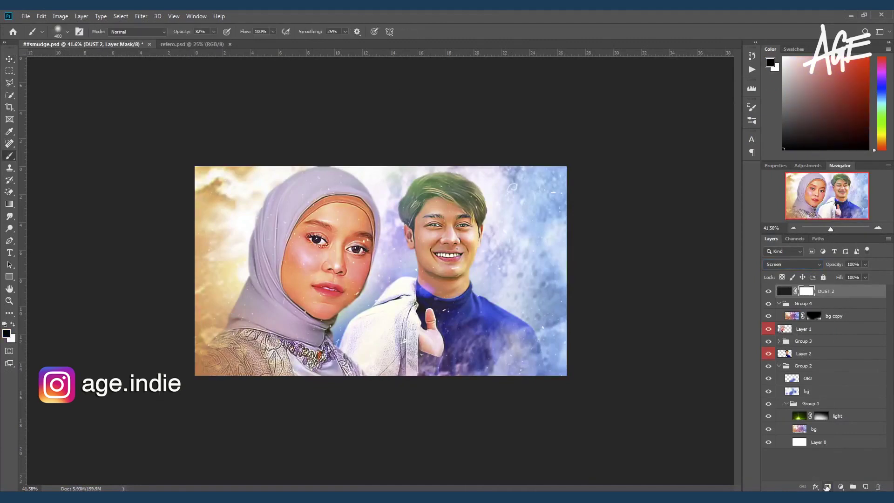
pyautogui.press('[')
pyautogui.press('[')
pyautogui.moveTo(330, 259); pyautogui.dragTo(316, 298)
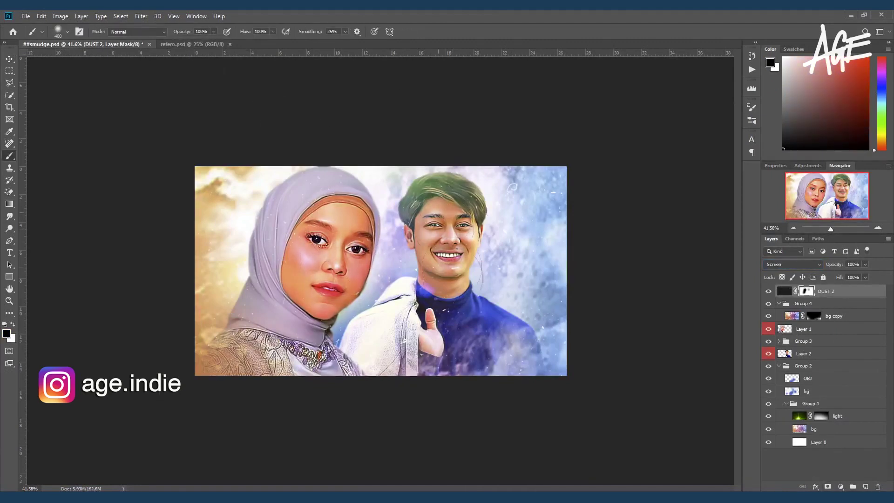
pyautogui.scroll(5, 470, 264)
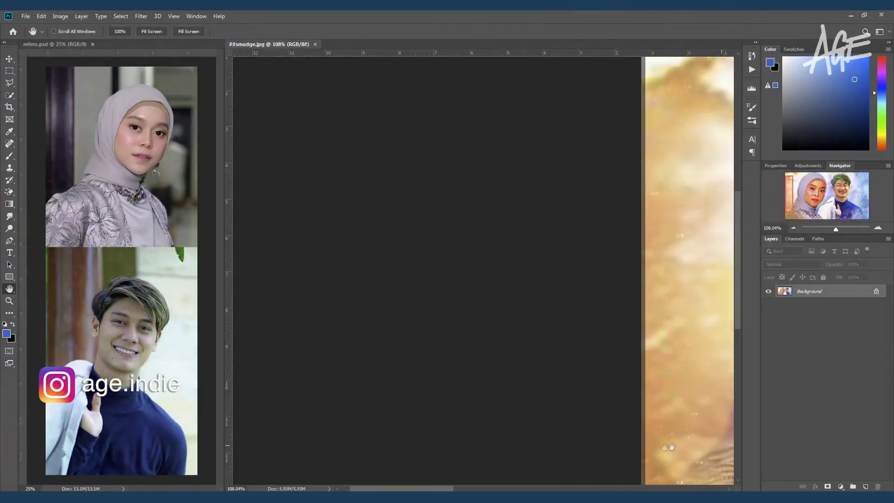
pyautogui.moveTo(668, 447); pyautogui.dragTo(577, 461)
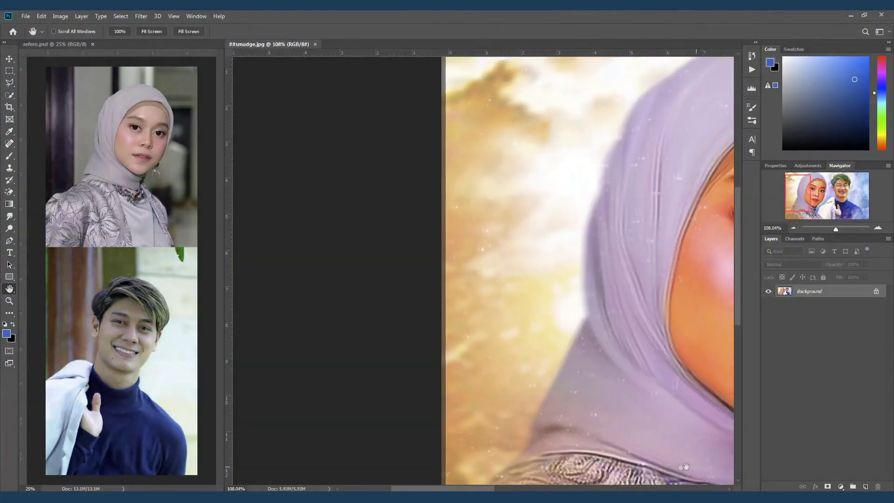
pyautogui.moveTo(683, 467); pyautogui.dragTo(472, 465)
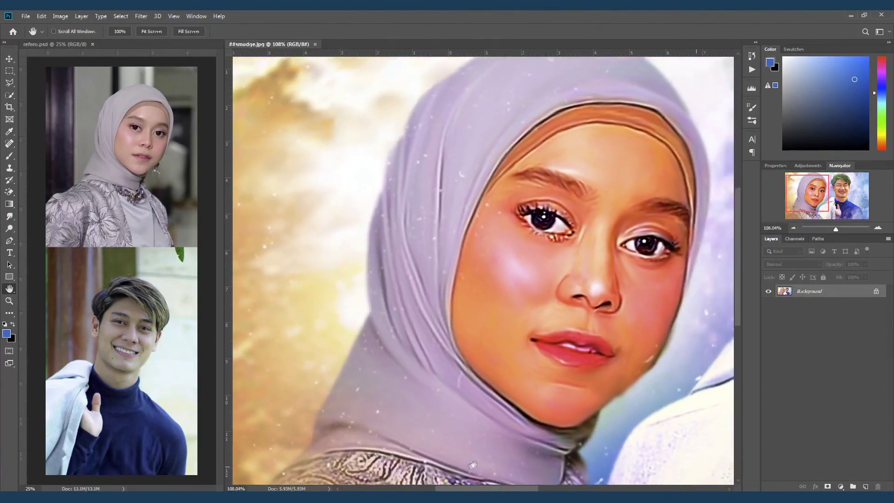
pyautogui.moveTo(591, 471); pyautogui.dragTo(514, 474)
pyautogui.moveTo(666, 475); pyautogui.dragTo(472, 472)
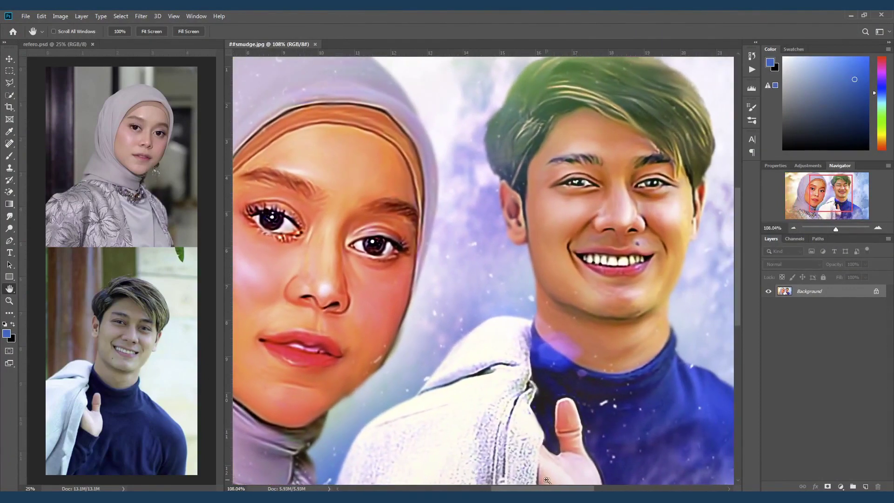
pyautogui.scroll(-3, 546, 479)
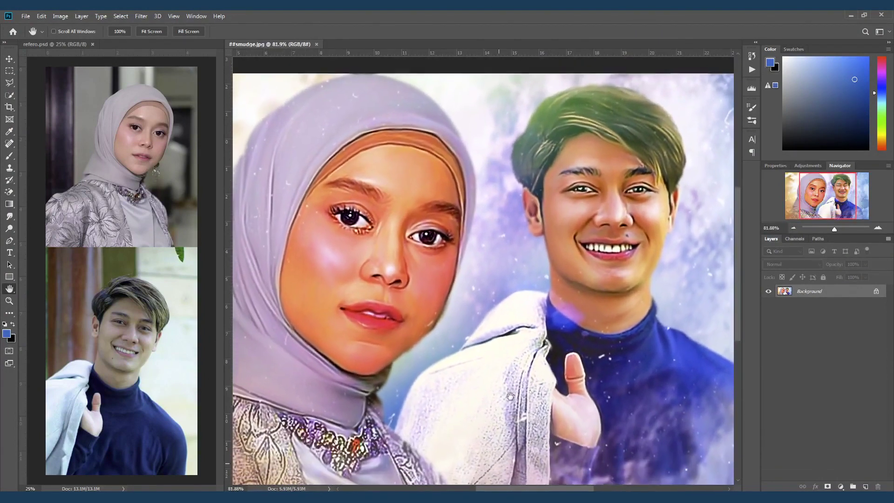
pyautogui.moveTo(511, 397); pyautogui.dragTo(516, 384)
pyautogui.scroll(-2, 537, 423)
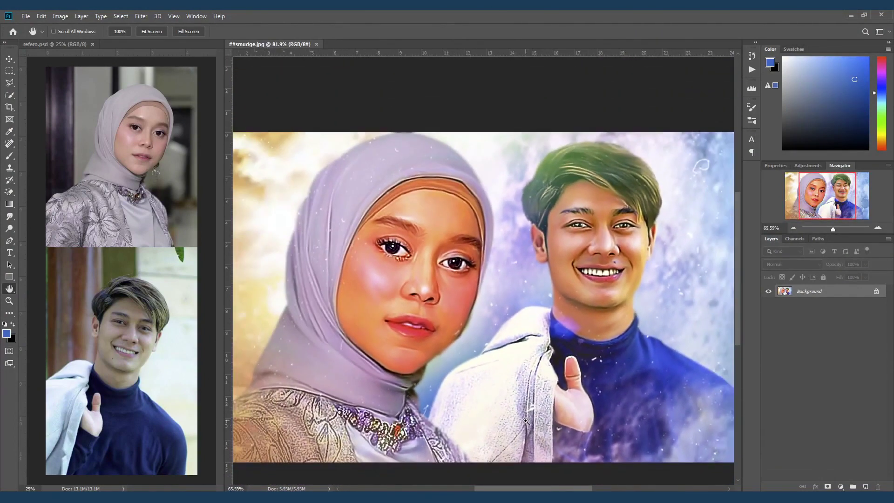
pyautogui.scroll(-2, 504, 385)
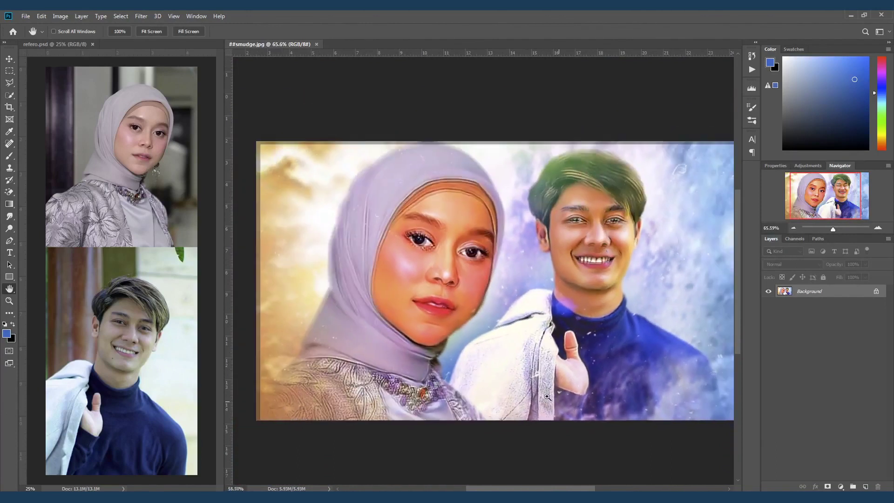
pyautogui.scroll(1, 540, 373)
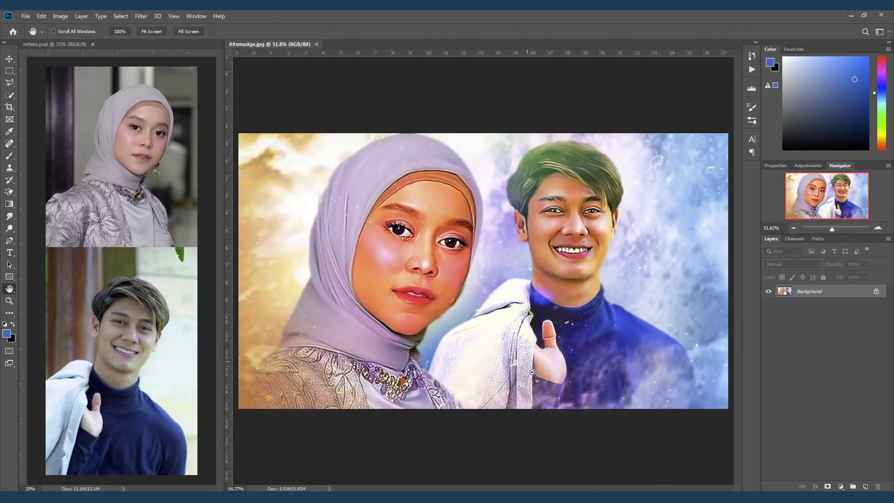